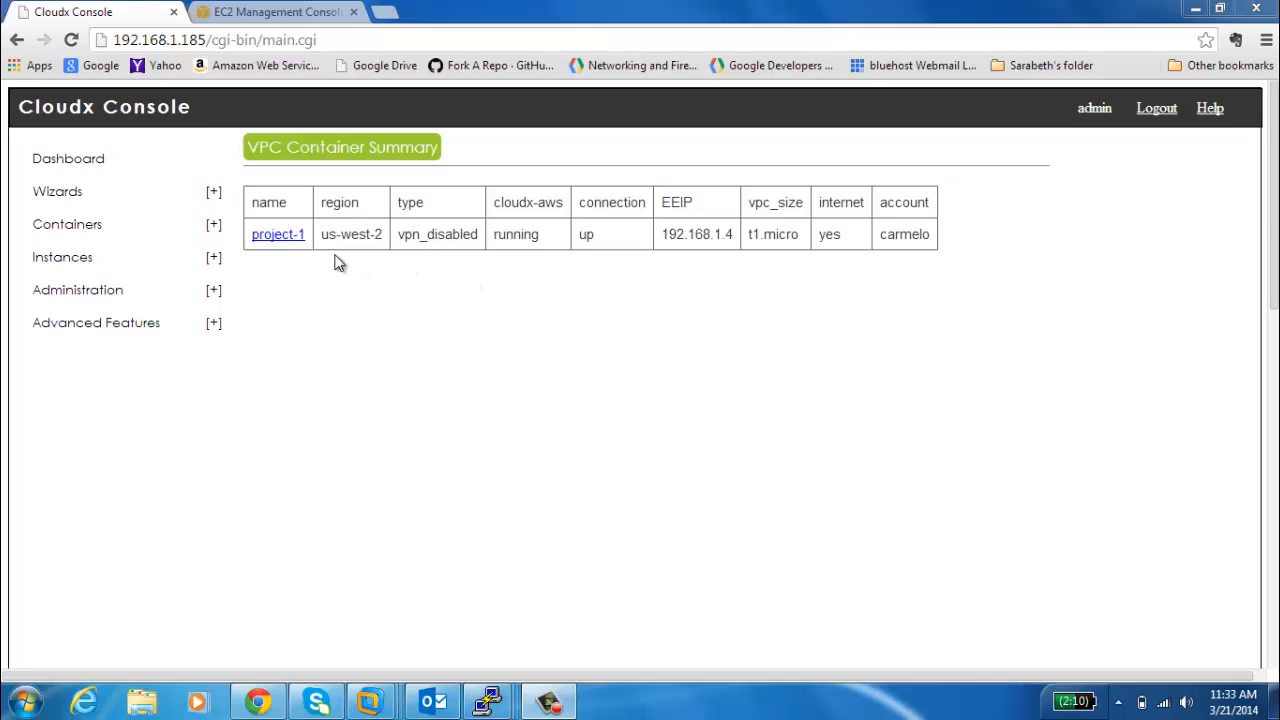
- Open the Instance Wizard's instructions for launching an instance from AWS
{"action": "left_click", "coordinate": [215, 195]}
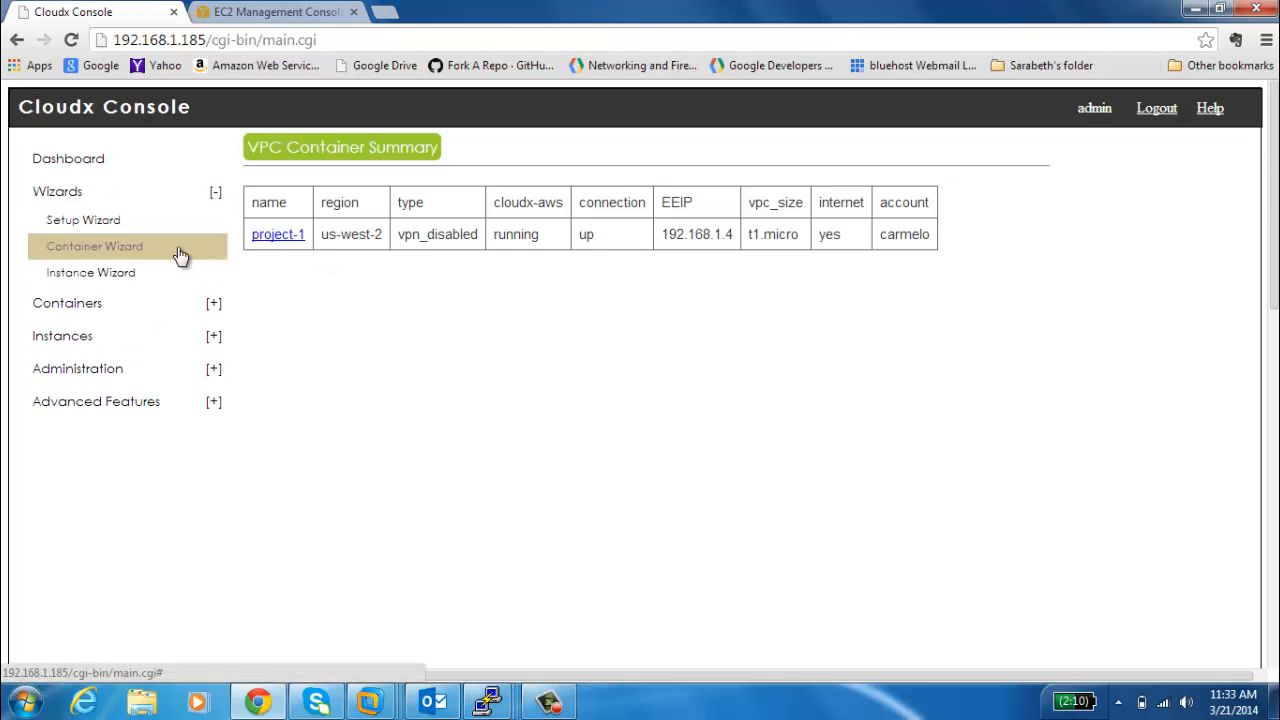
{"action": "left_click", "coordinate": [153, 285]}
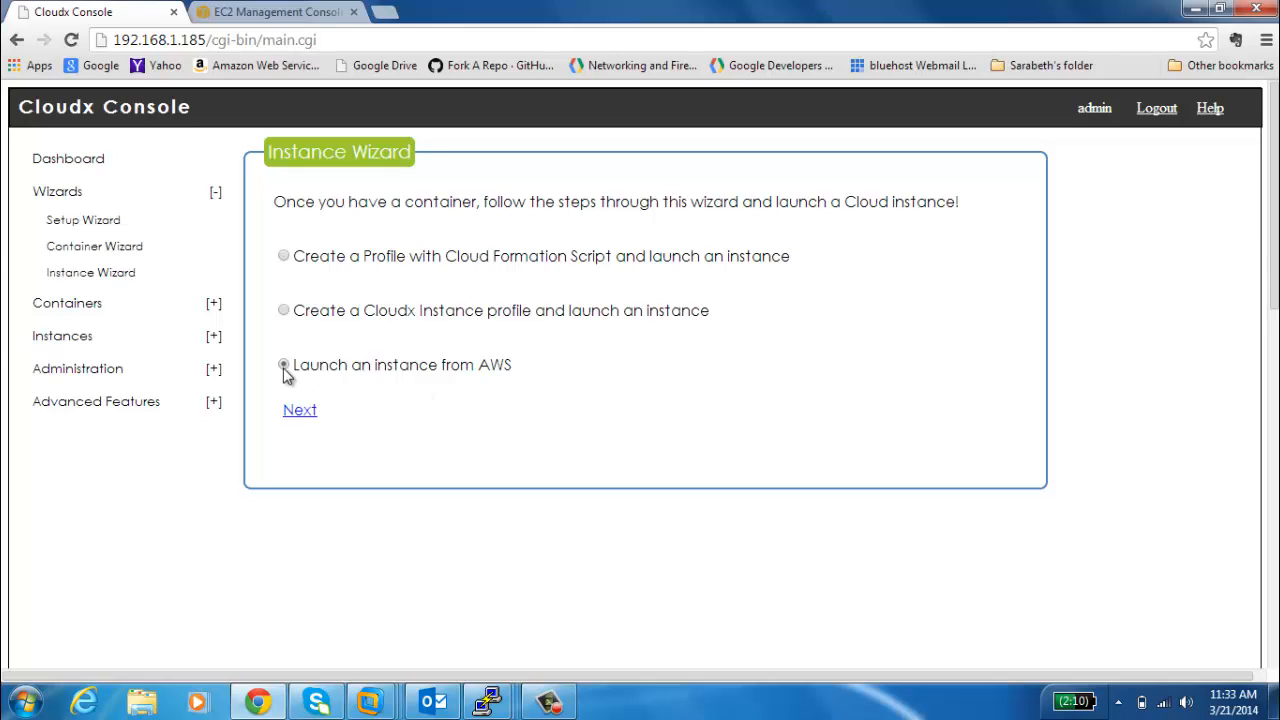
{"action": "left_click", "coordinate": [300, 411]}
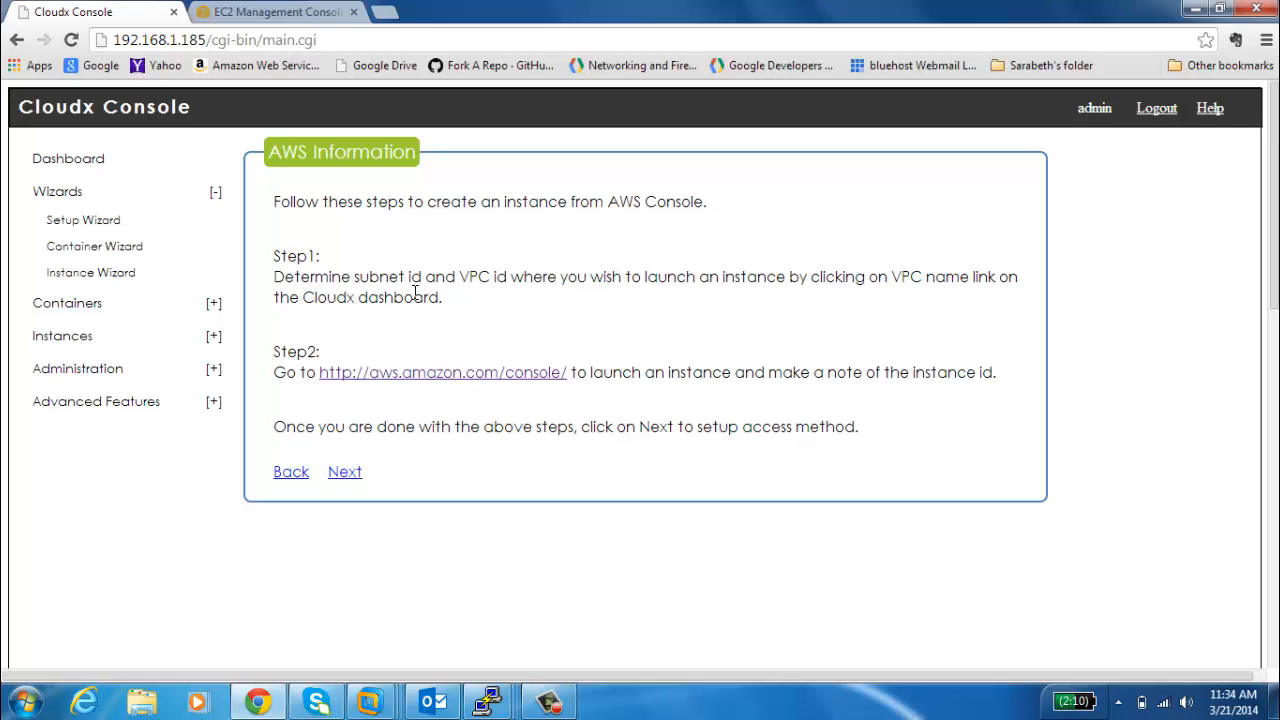
- Look up the VPC ID and subnet IDs of the project-1 container from the dashboard
{"action": "left_click", "coordinate": [98, 162]}
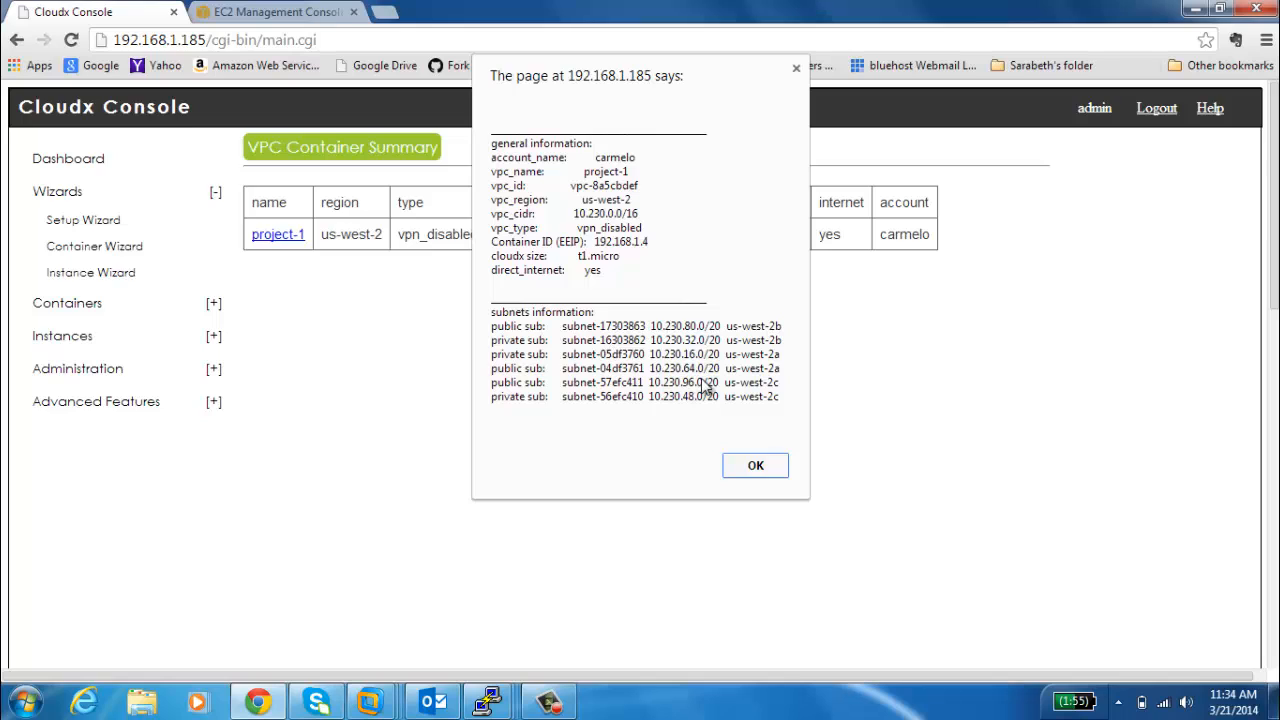
{"action": "left_click", "coordinate": [766, 468]}
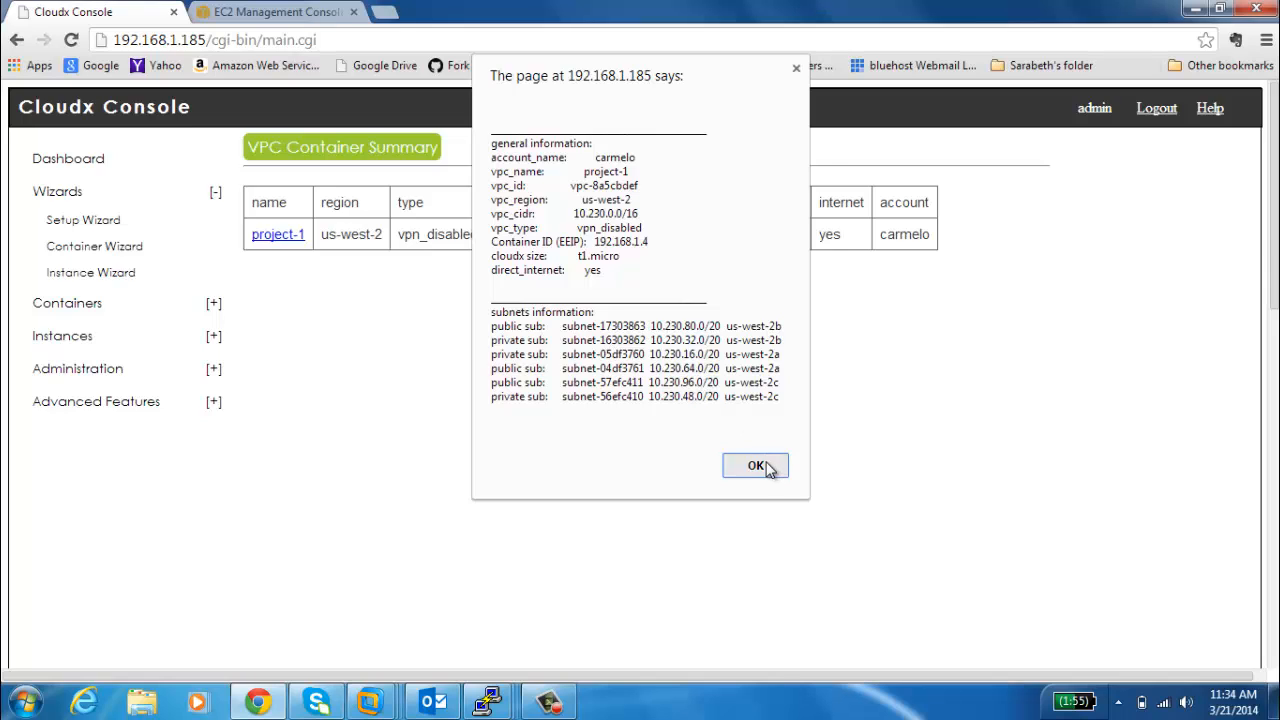
- Switch to the EC2 console and start a new t1.micro instance launch from the 64-bit Ubuntu Server 12.04 LTS (PV) image, proceeding to the instance details
{"action": "left_click", "coordinate": [296, 14]}
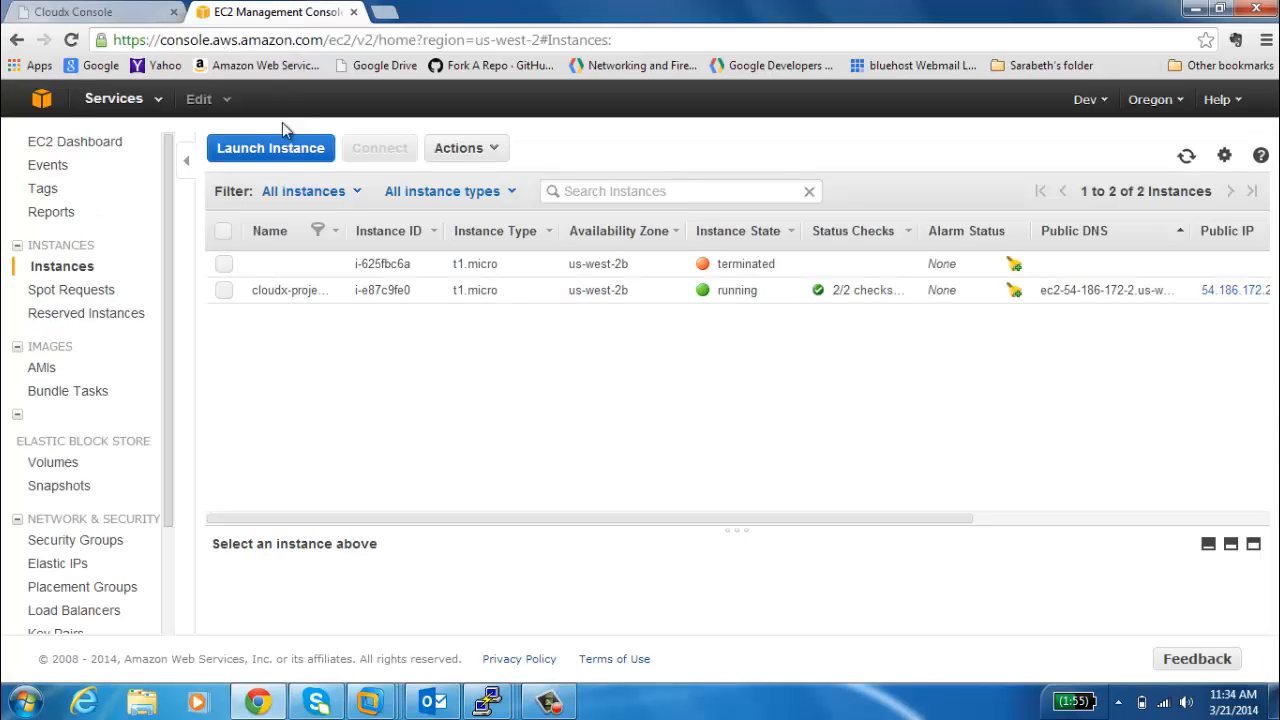
{"action": "left_click", "coordinate": [286, 152]}
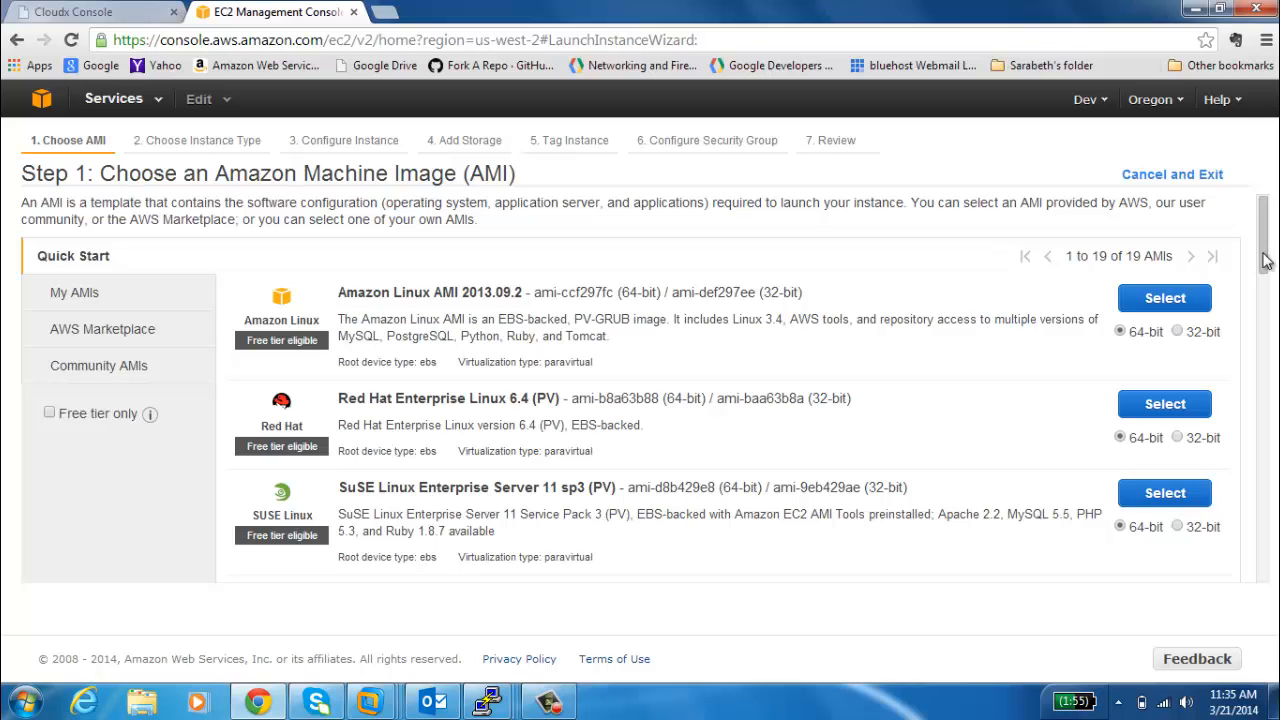
{"action": "left_click_drag", "start_coordinate": [1262, 262], "coordinate": [1262, 329]}
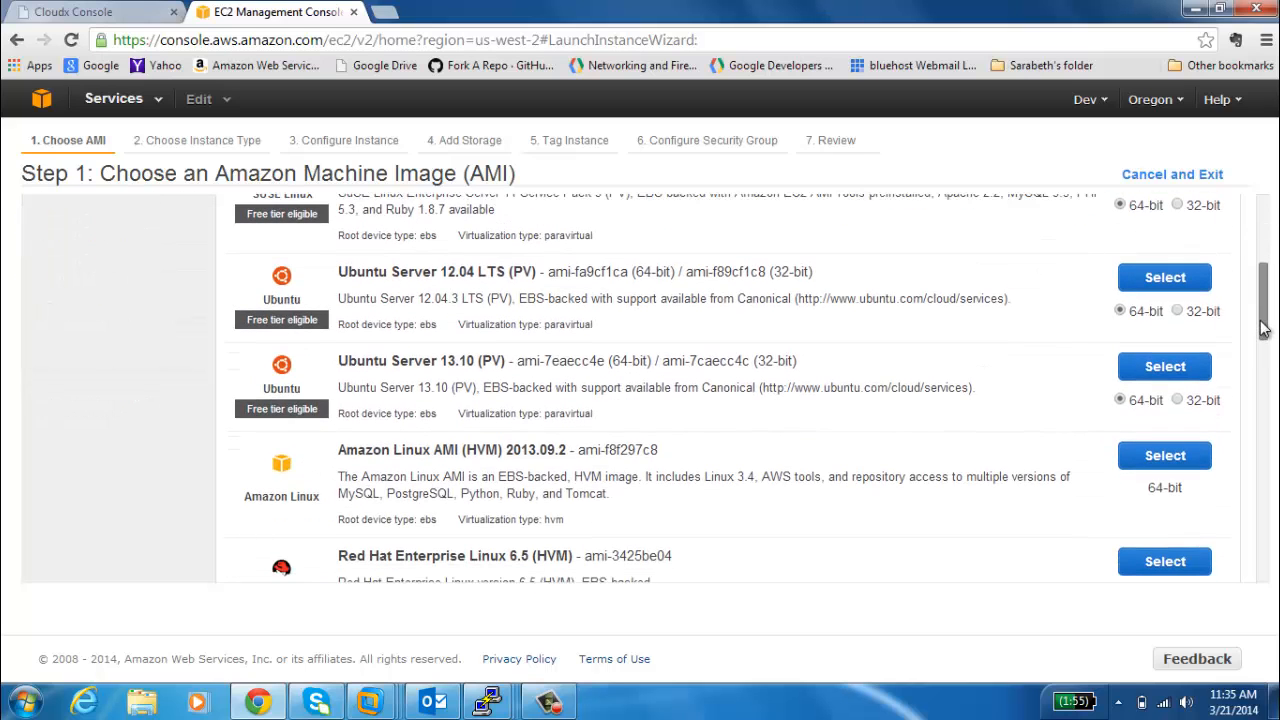
{"action": "left_click", "coordinate": [1163, 282]}
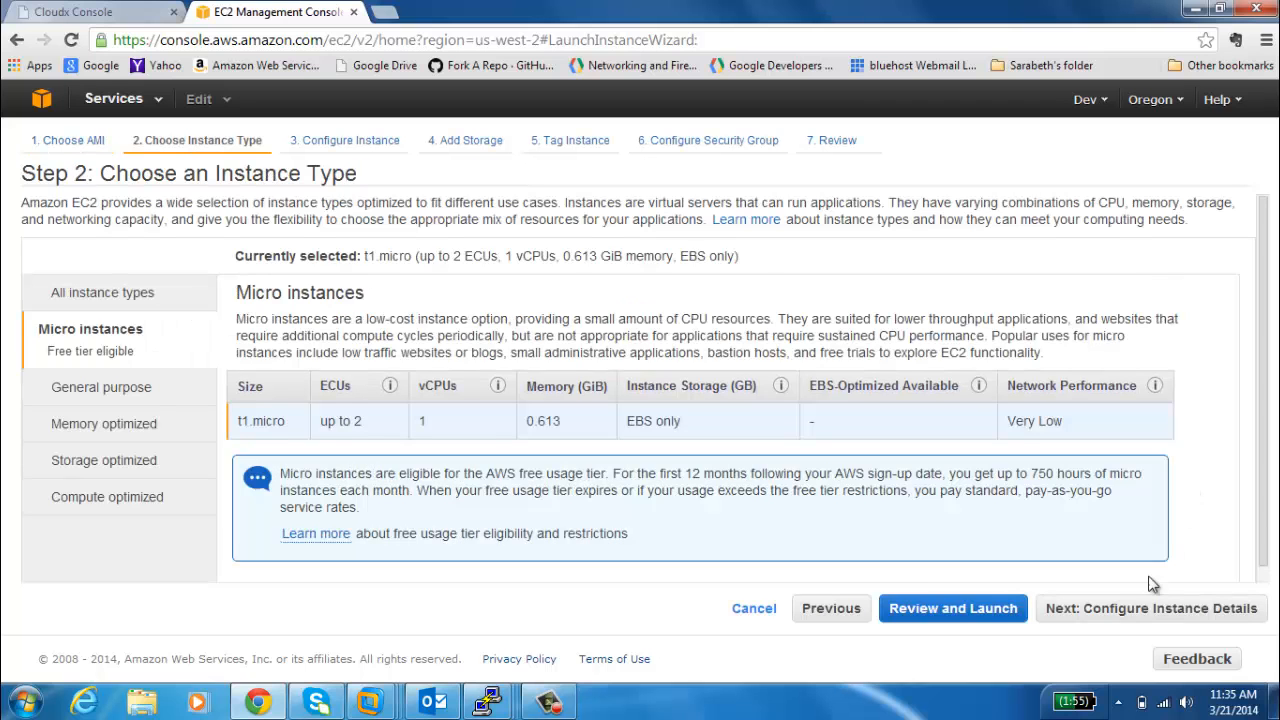
{"action": "left_click", "coordinate": [1137, 612]}
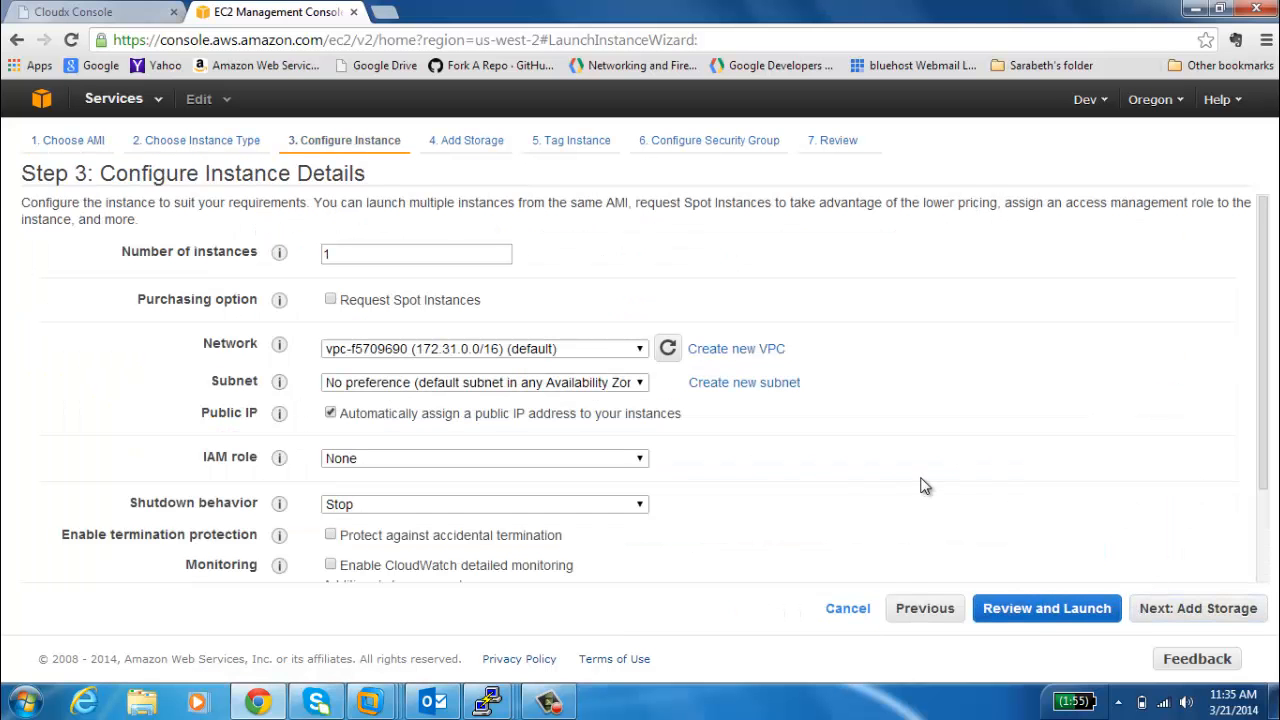
- Set the instance's network to vpc-8a5cbdef (10.230.0.0/16) and its subnet to subnet-16303862 (10.230.32.0/20) in us-west-2b
{"action": "left_click", "coordinate": [639, 352]}
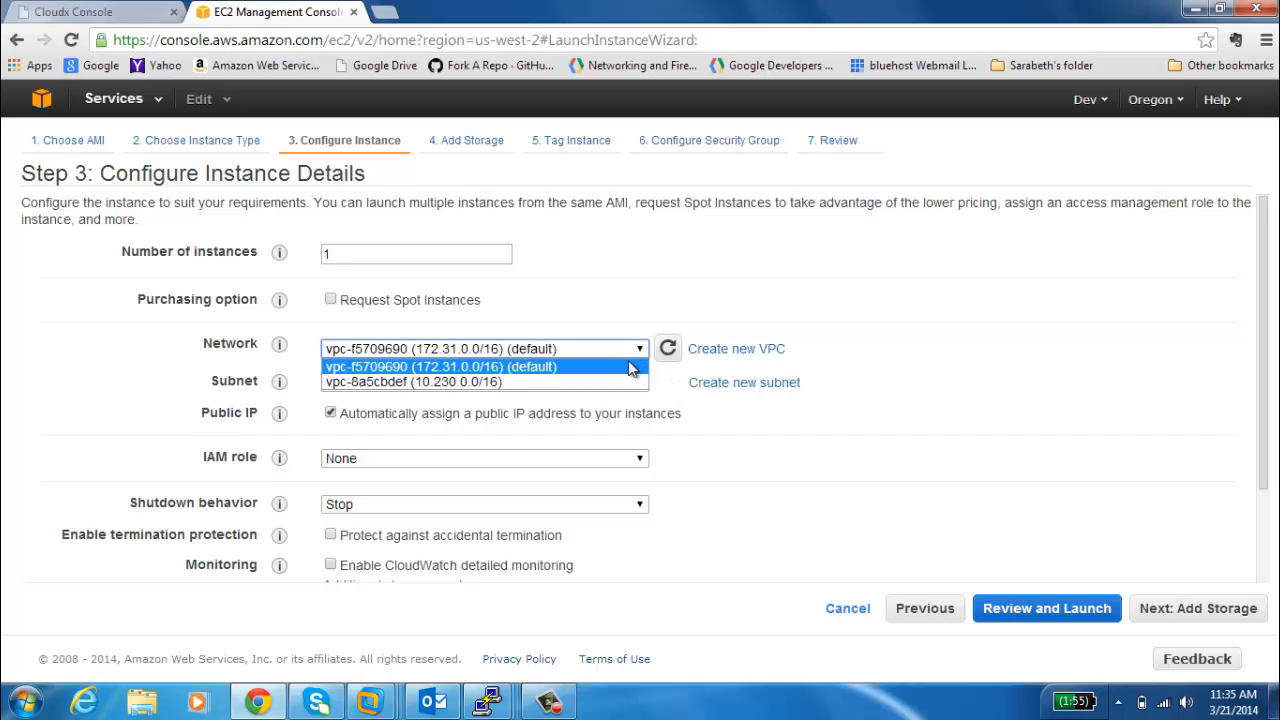
{"action": "left_click", "coordinate": [619, 382]}
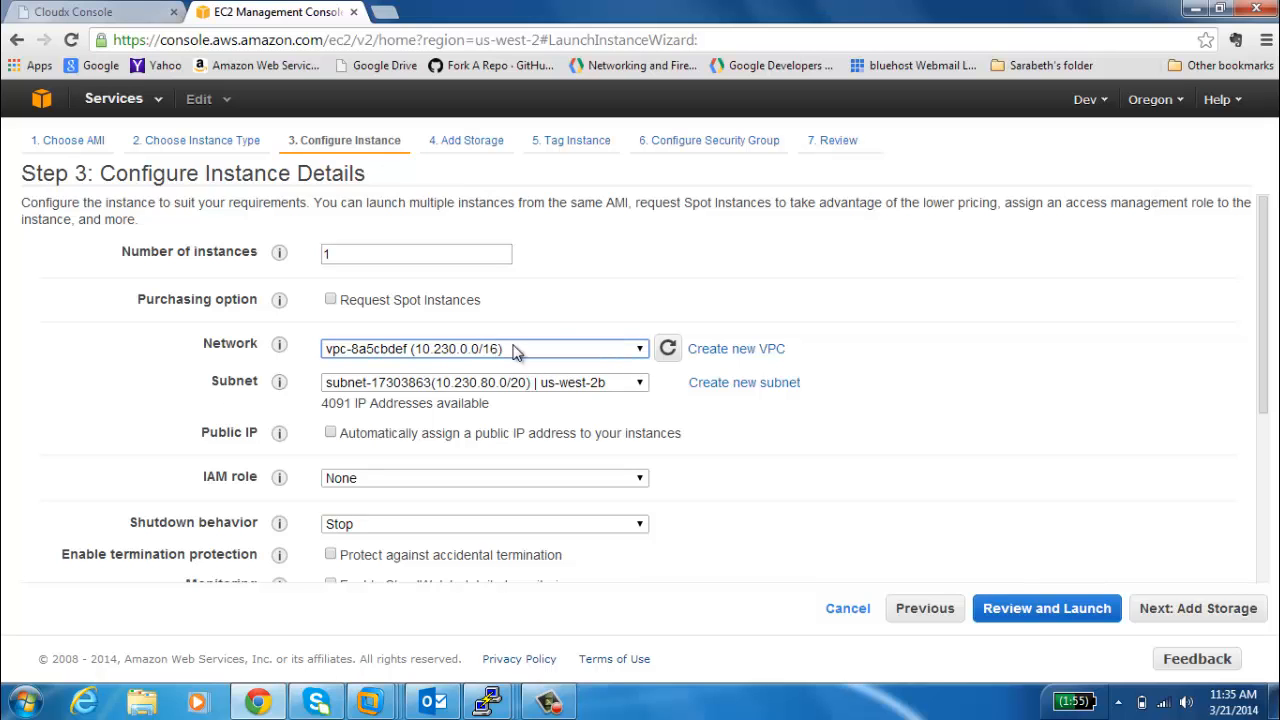
{"action": "left_click", "coordinate": [640, 386]}
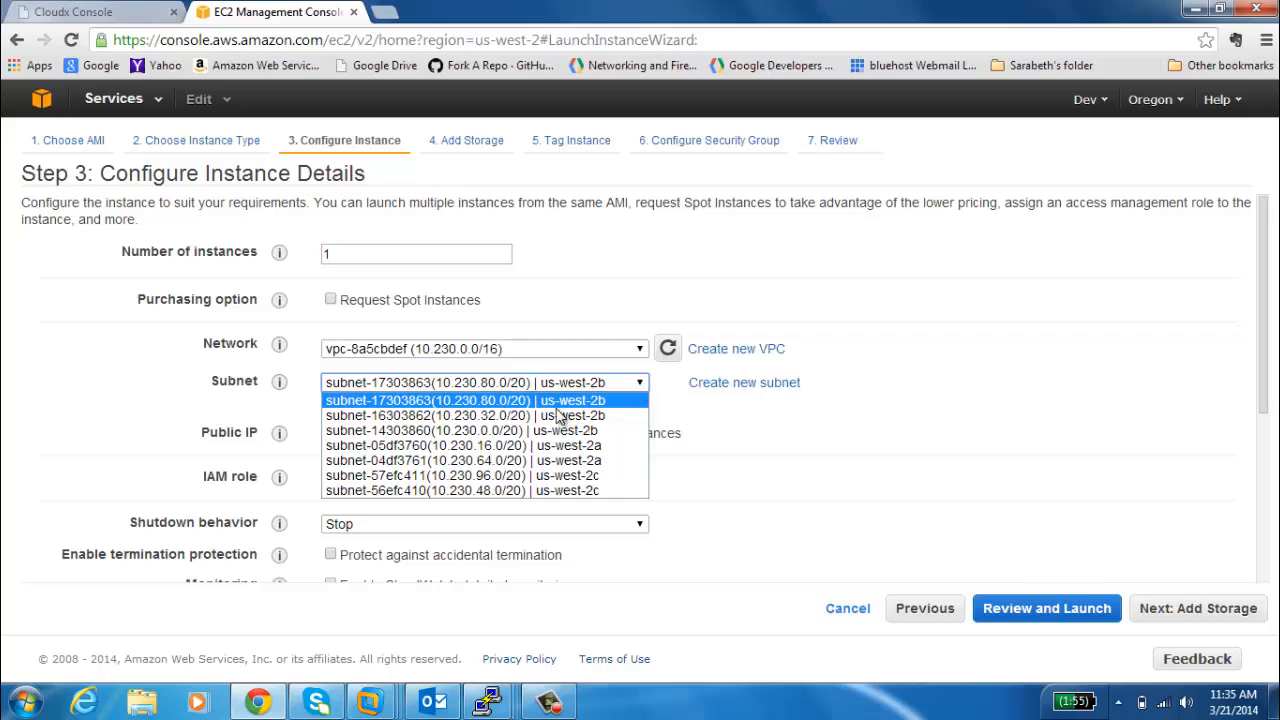
{"action": "left_click", "coordinate": [443, 418]}
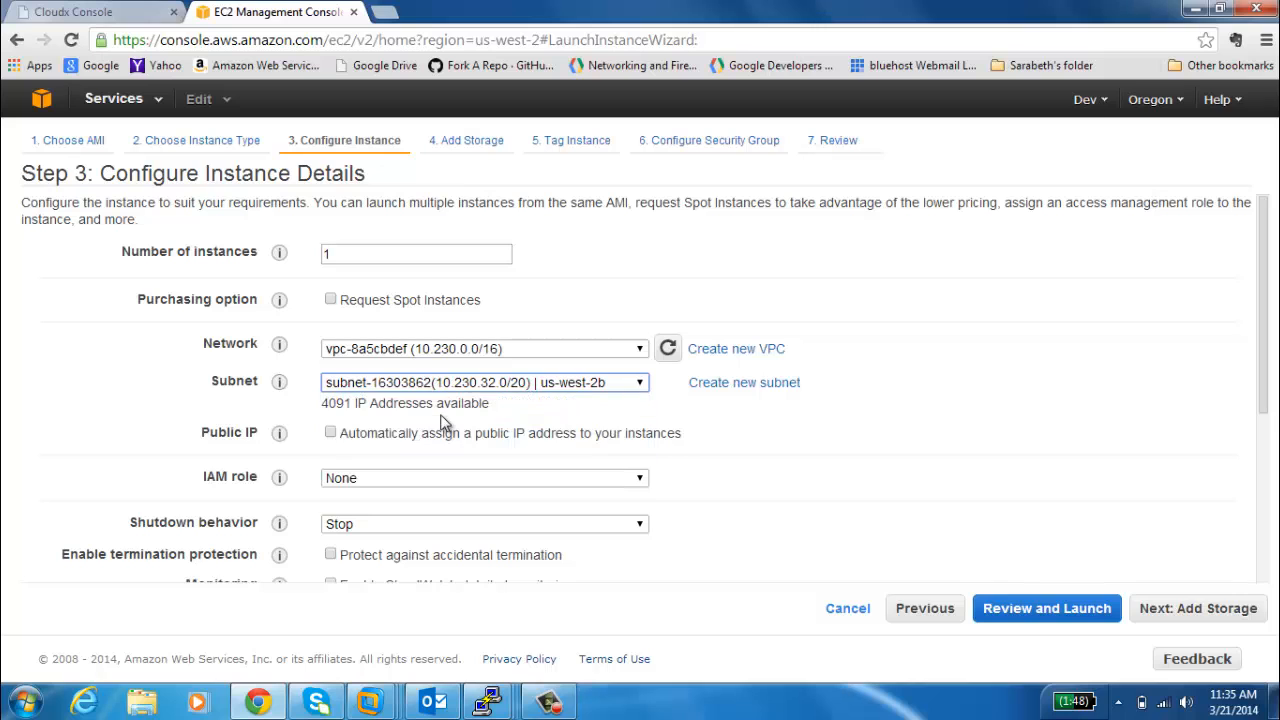
- Review and launch the instance with the existing Dev-oregon key pair, acknowledging access to its private key file, and view the instances list
{"action": "left_click", "coordinate": [1065, 617]}
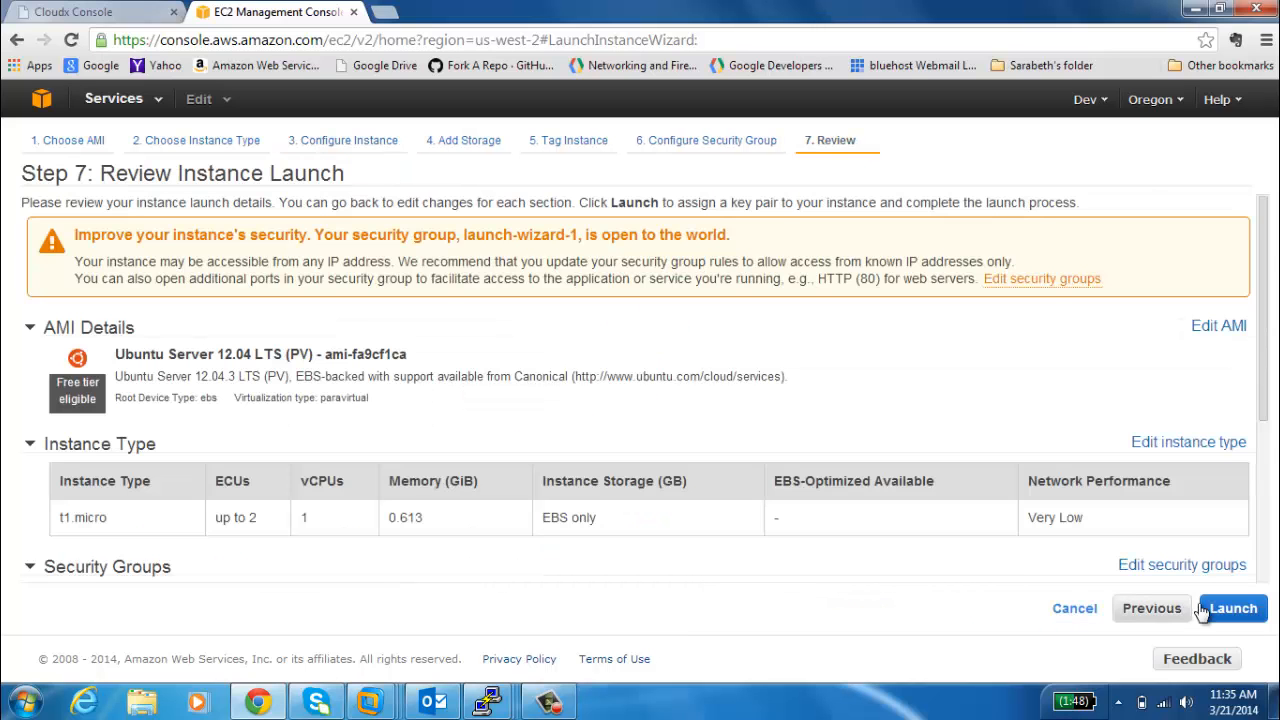
{"action": "left_click", "coordinate": [1230, 610]}
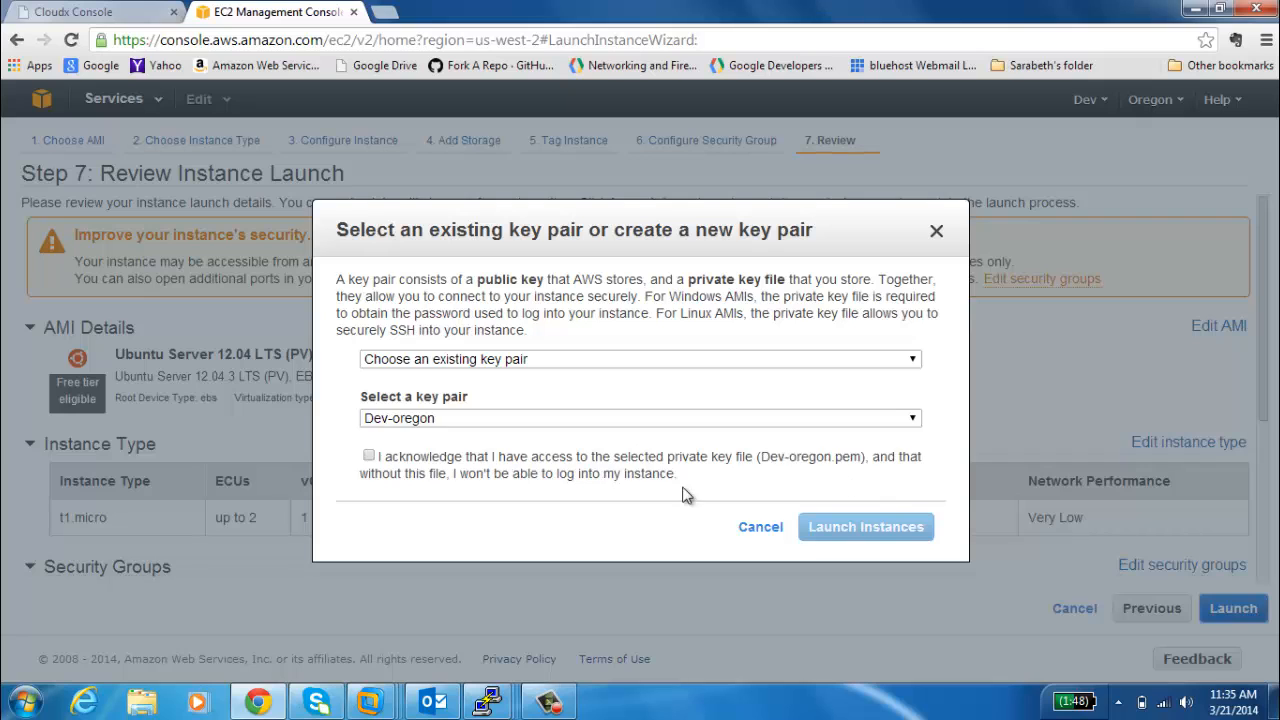
{"action": "left_click", "coordinate": [369, 457]}
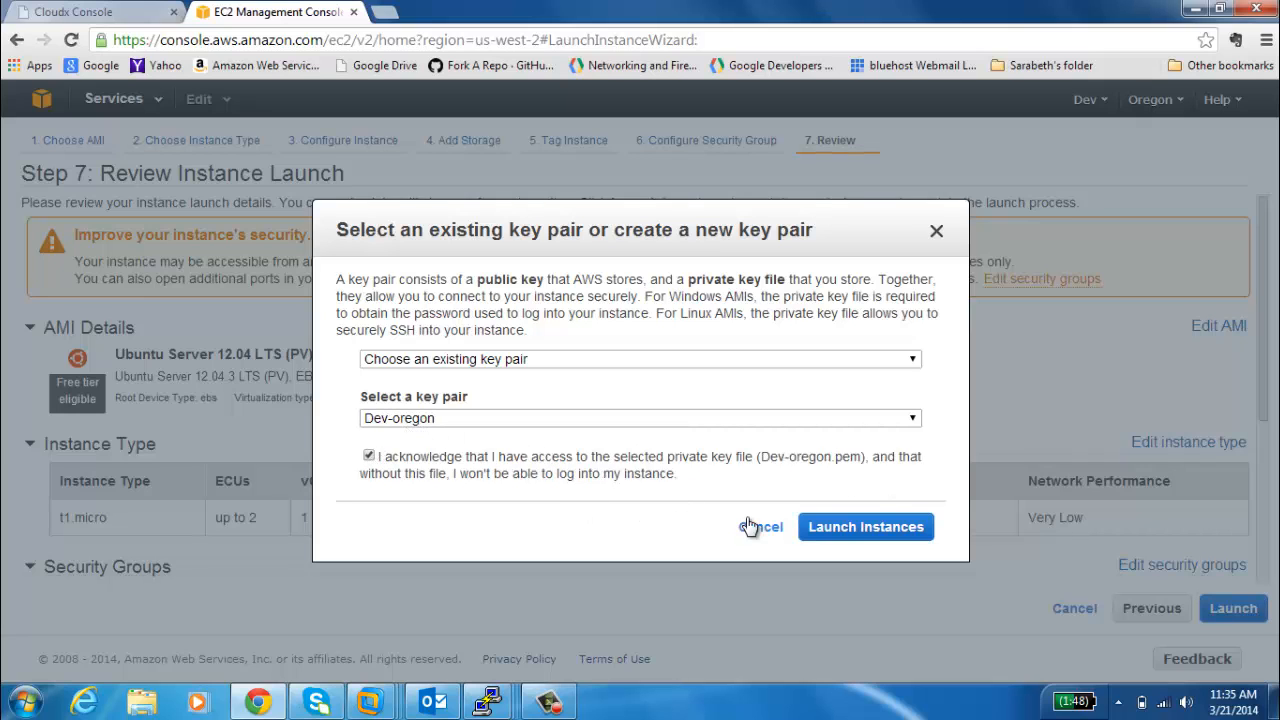
{"action": "left_click", "coordinate": [866, 527]}
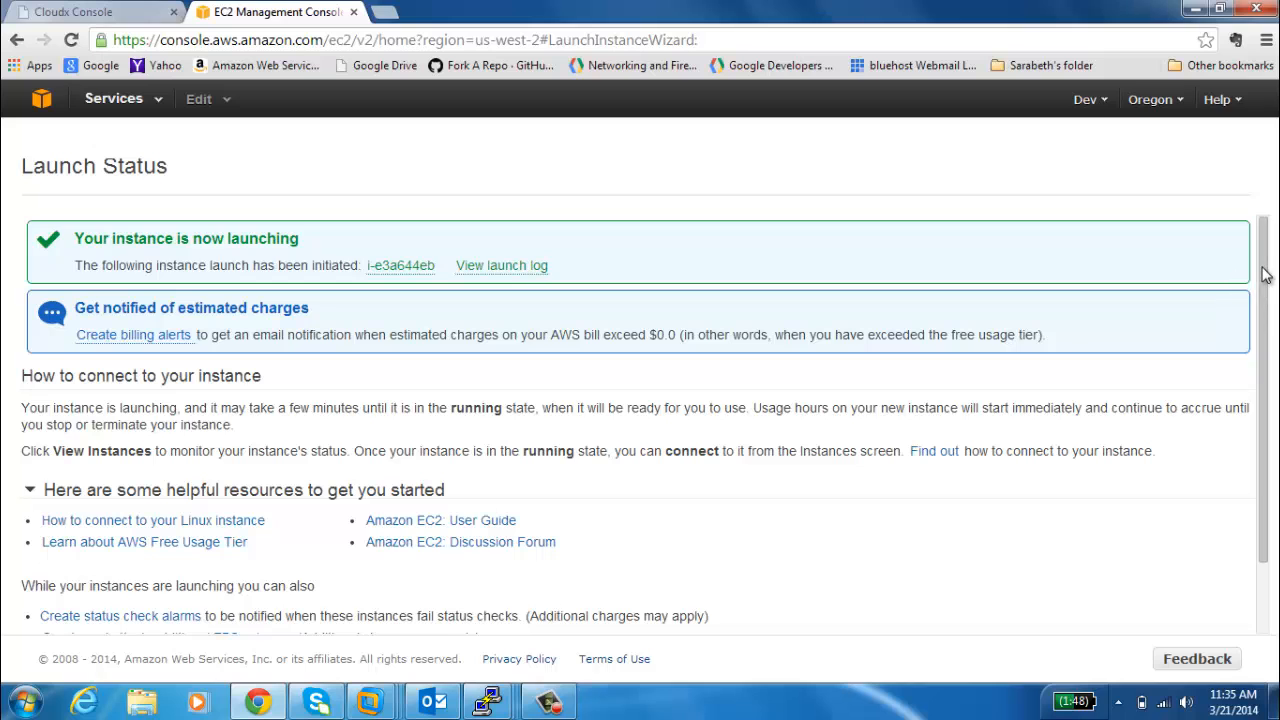
{"action": "scroll", "coordinate": [1265, 275], "scroll_direction": "down", "scroll_amount": 1}
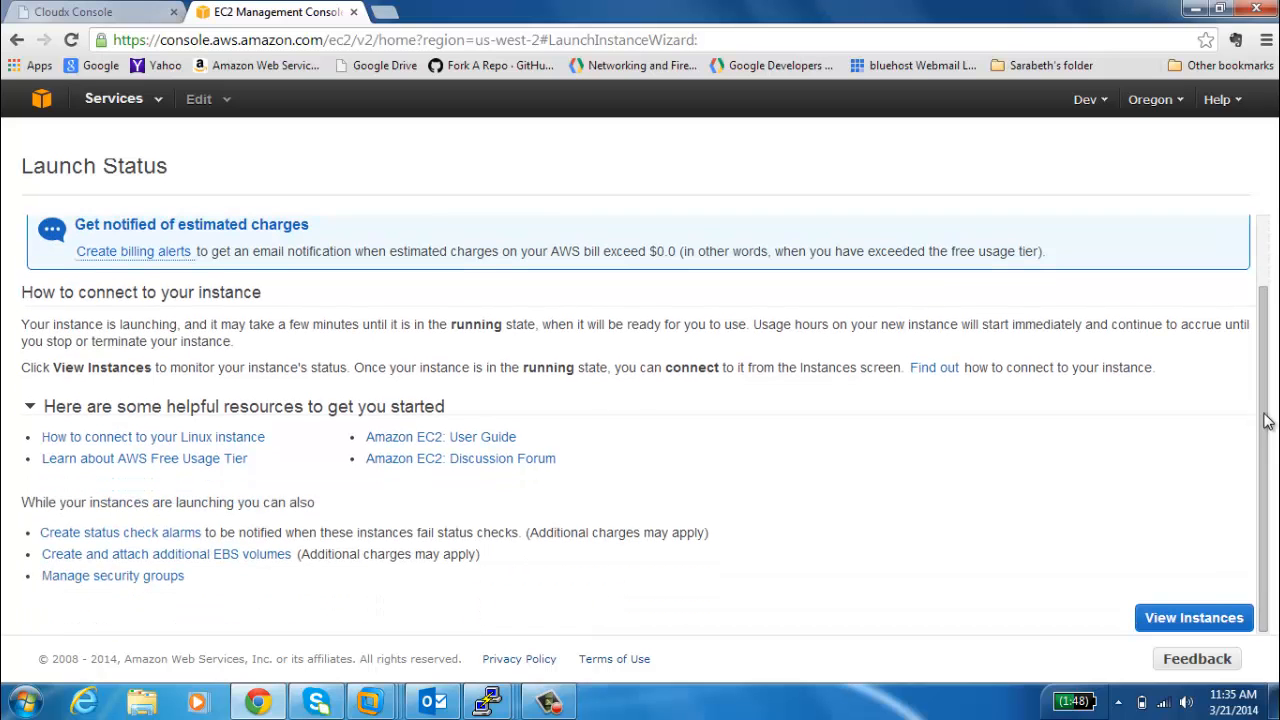
{"action": "left_click", "coordinate": [1185, 616]}
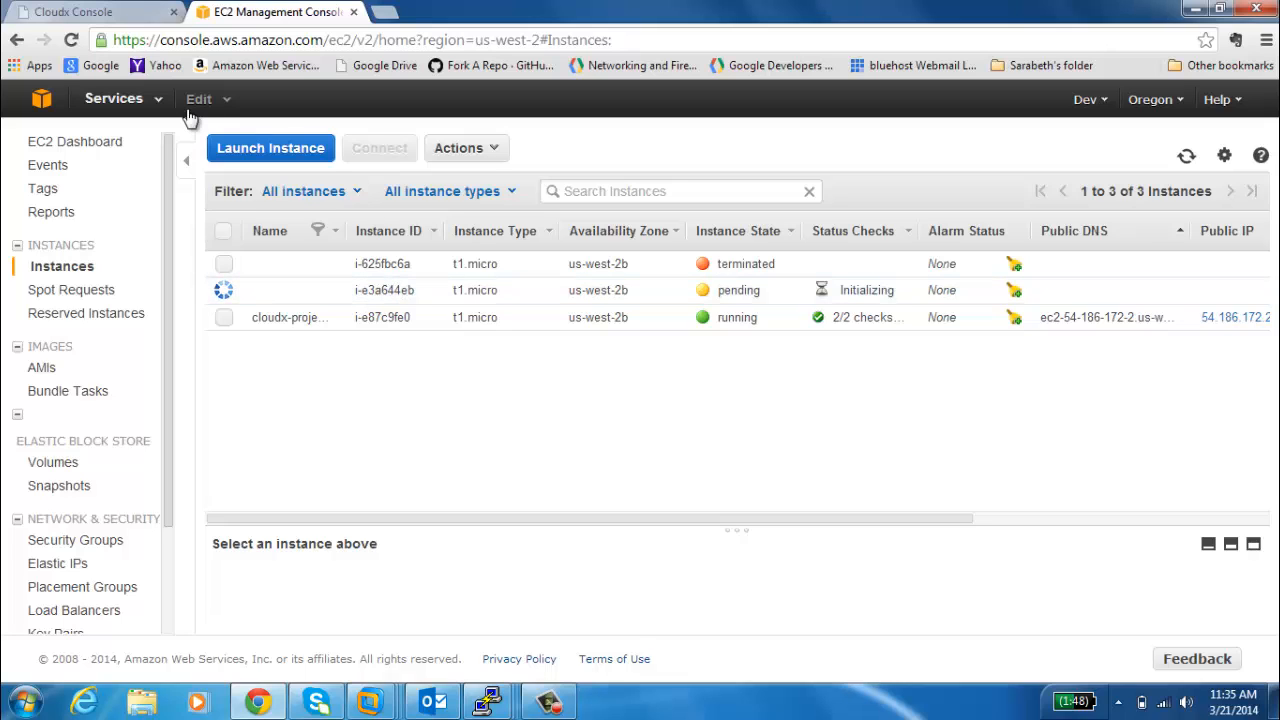
- Return to the Cloudx Console and go through the Instance Wizard's Launch an instance from AWS option to the instance access setup
{"action": "left_click", "coordinate": [90, 16]}
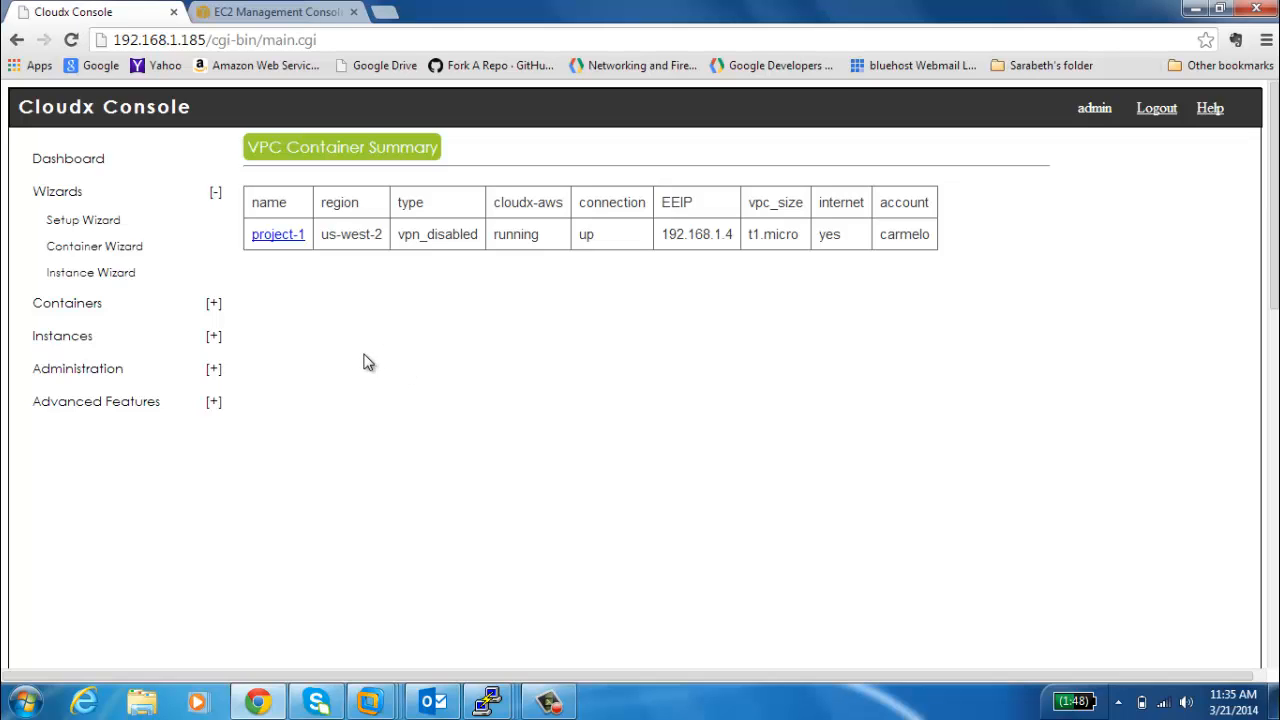
{"action": "left_click", "coordinate": [90, 274]}
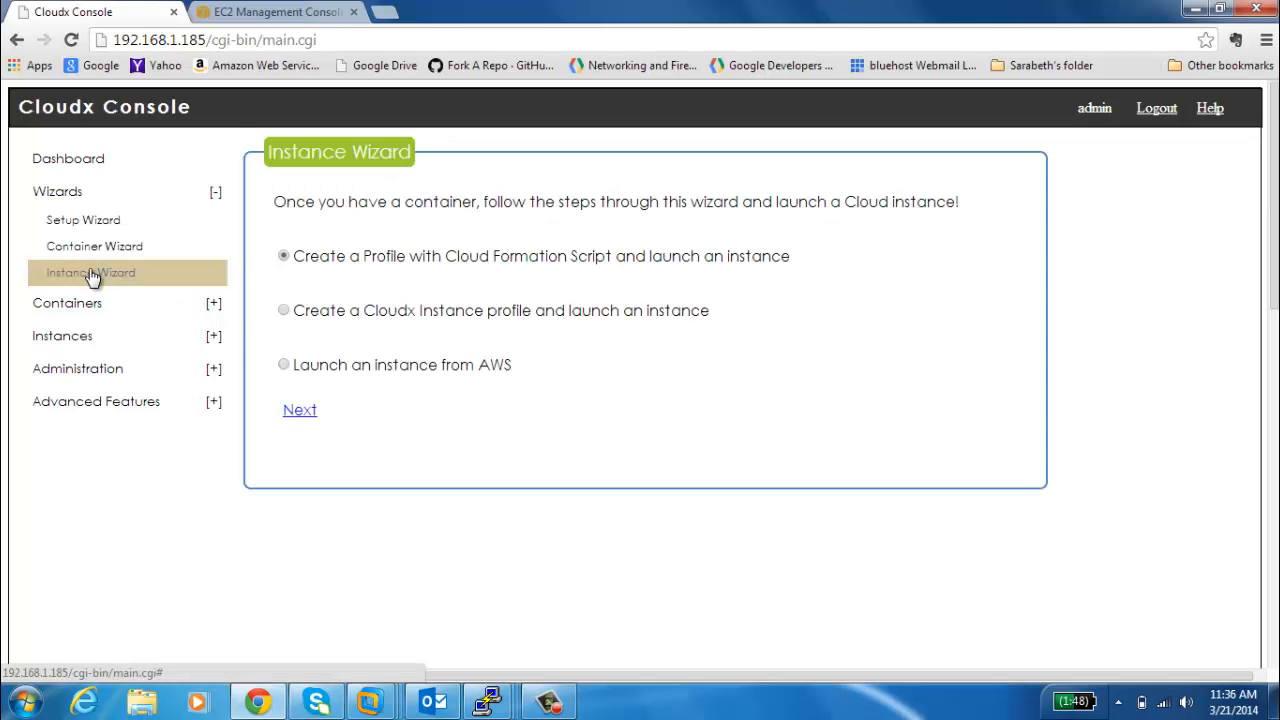
{"action": "left_click", "coordinate": [284, 366]}
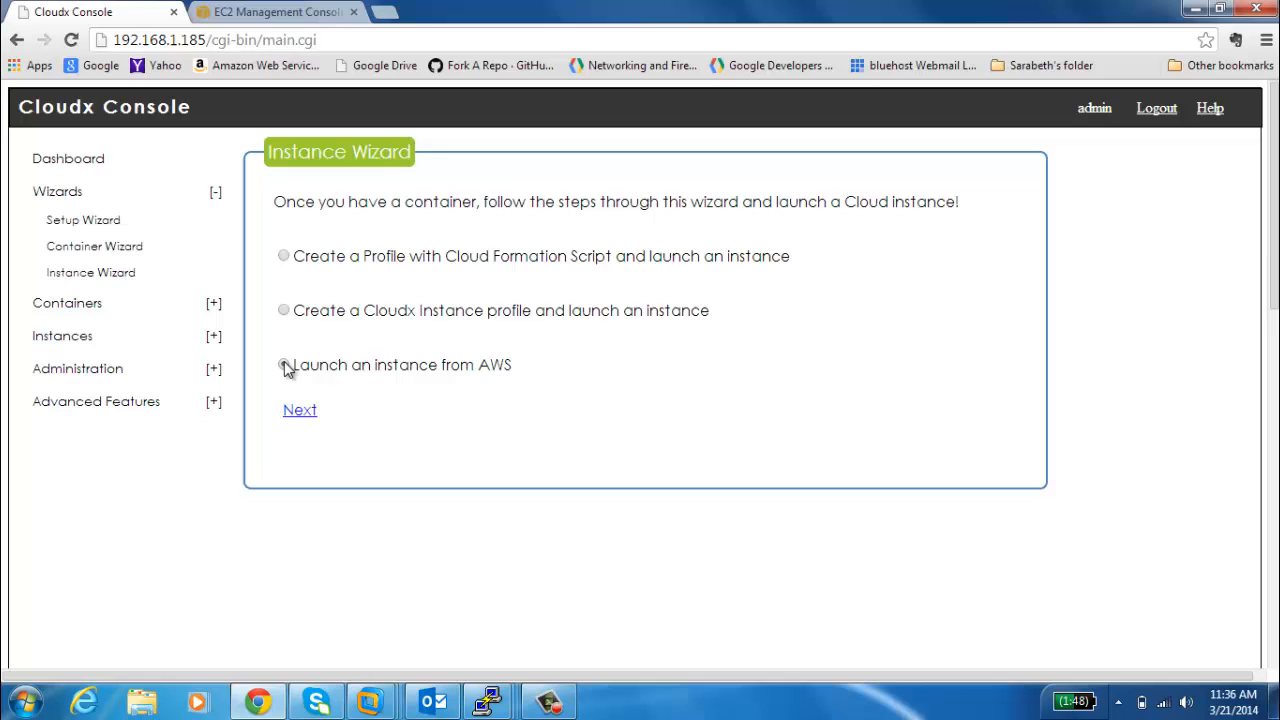
{"action": "left_click", "coordinate": [310, 417]}
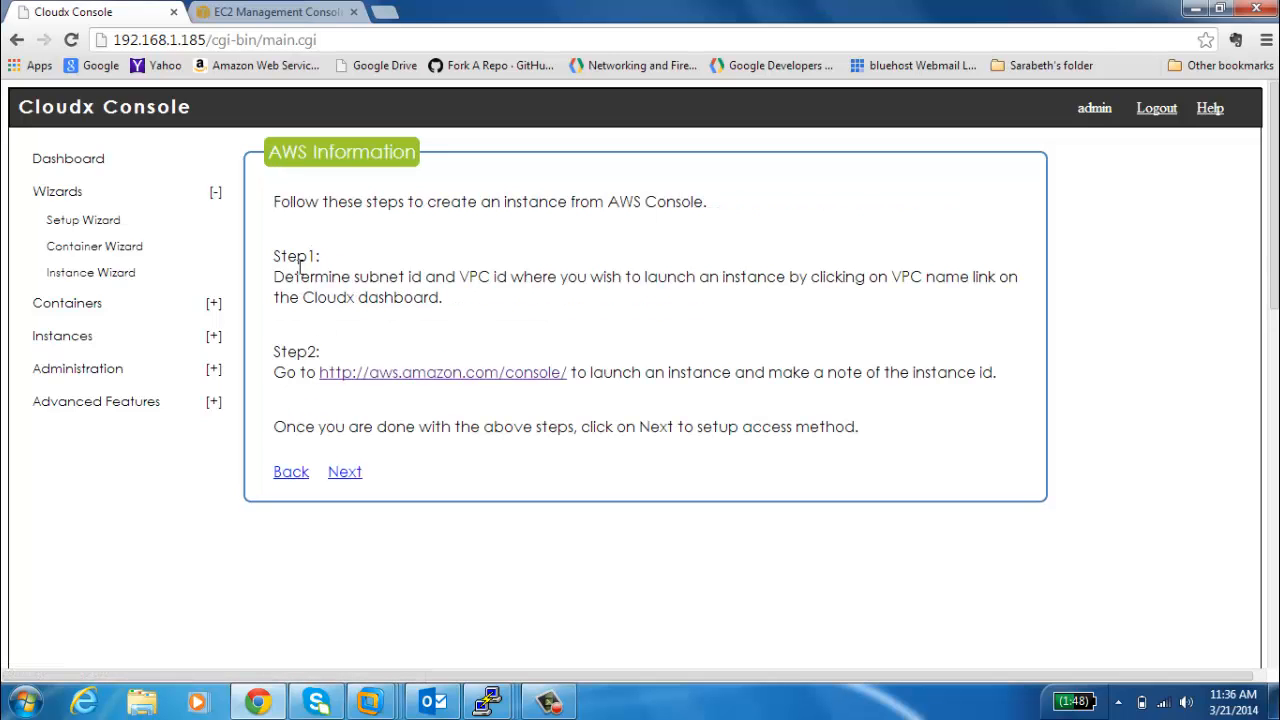
{"action": "left_click", "coordinate": [345, 473]}
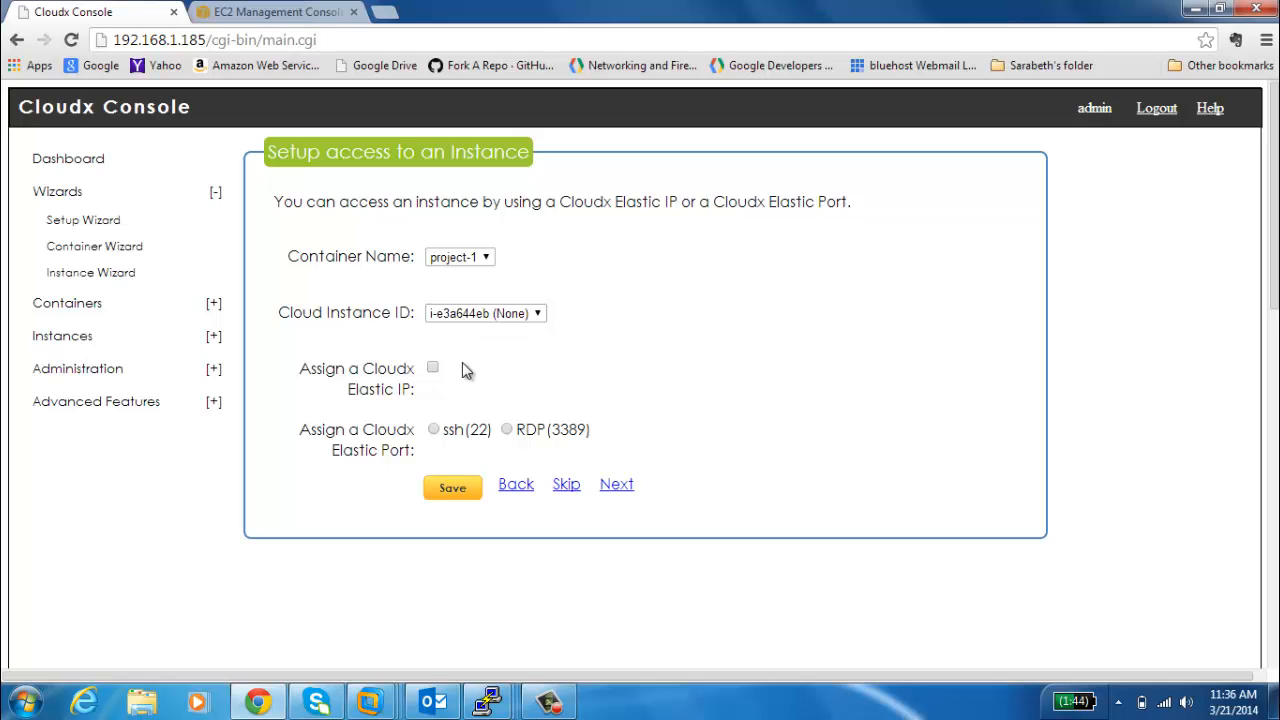
- Assign a Cloudx Elastic Port for ssh(22) to instance i-e3a644eb in project-1, save it, and check the resulting access details
{"action": "mouse_move", "coordinate": [365, 372]}
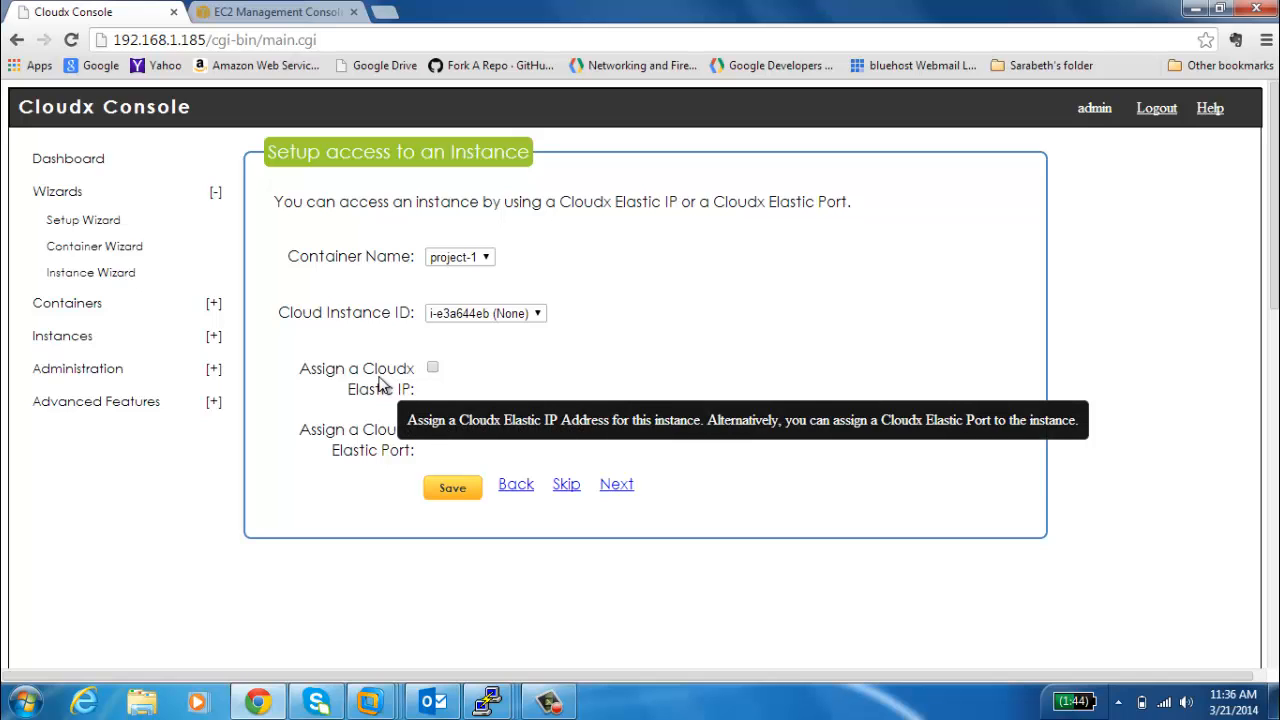
{"action": "mouse_move", "coordinate": [379, 452]}
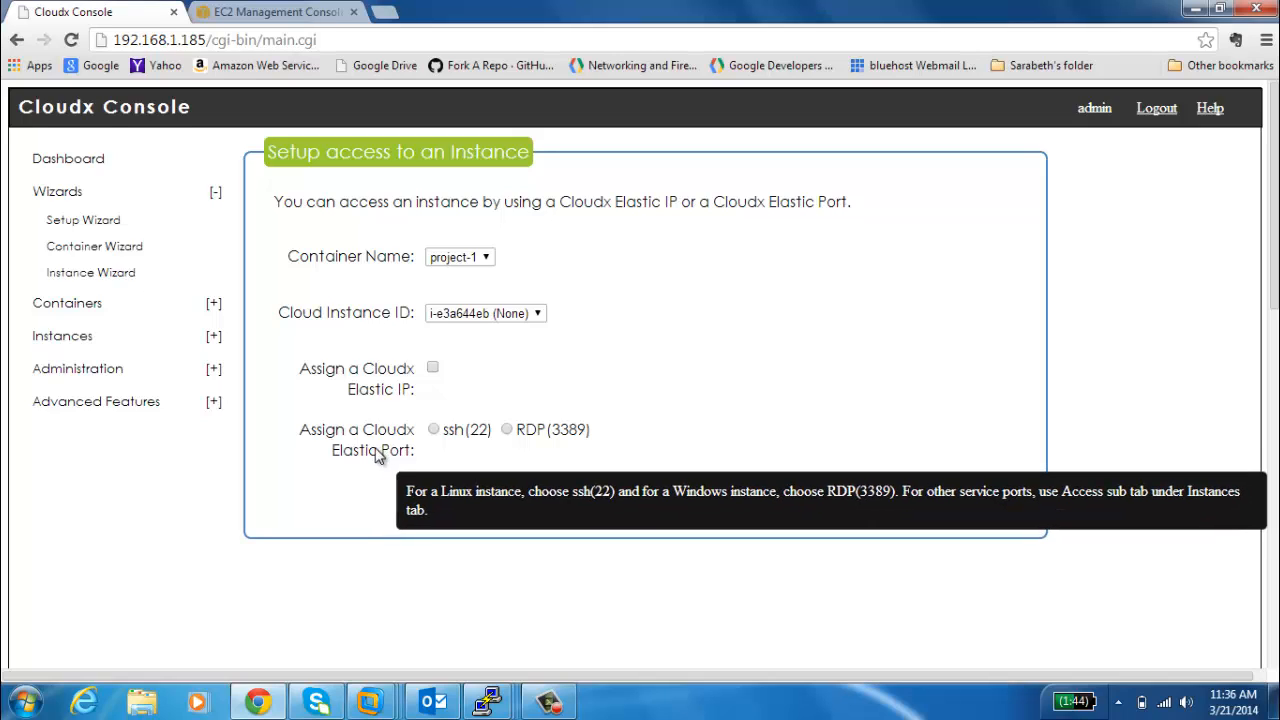
{"action": "left_click", "coordinate": [434, 430]}
{"action": "left_click", "coordinate": [506, 430]}
{"action": "left_click", "coordinate": [436, 431]}
{"action": "left_click", "coordinate": [461, 487]}
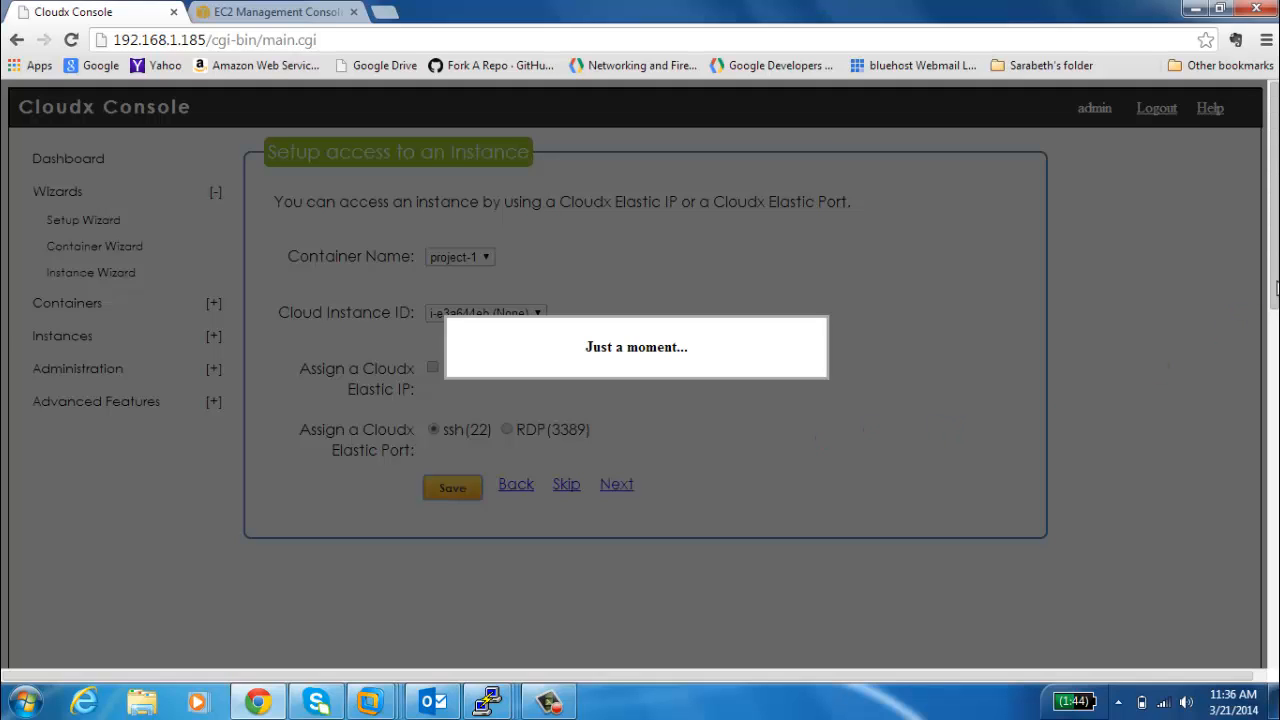
{"action": "left_click_drag", "start_coordinate": [1276, 289], "coordinate": [1276, 305]}
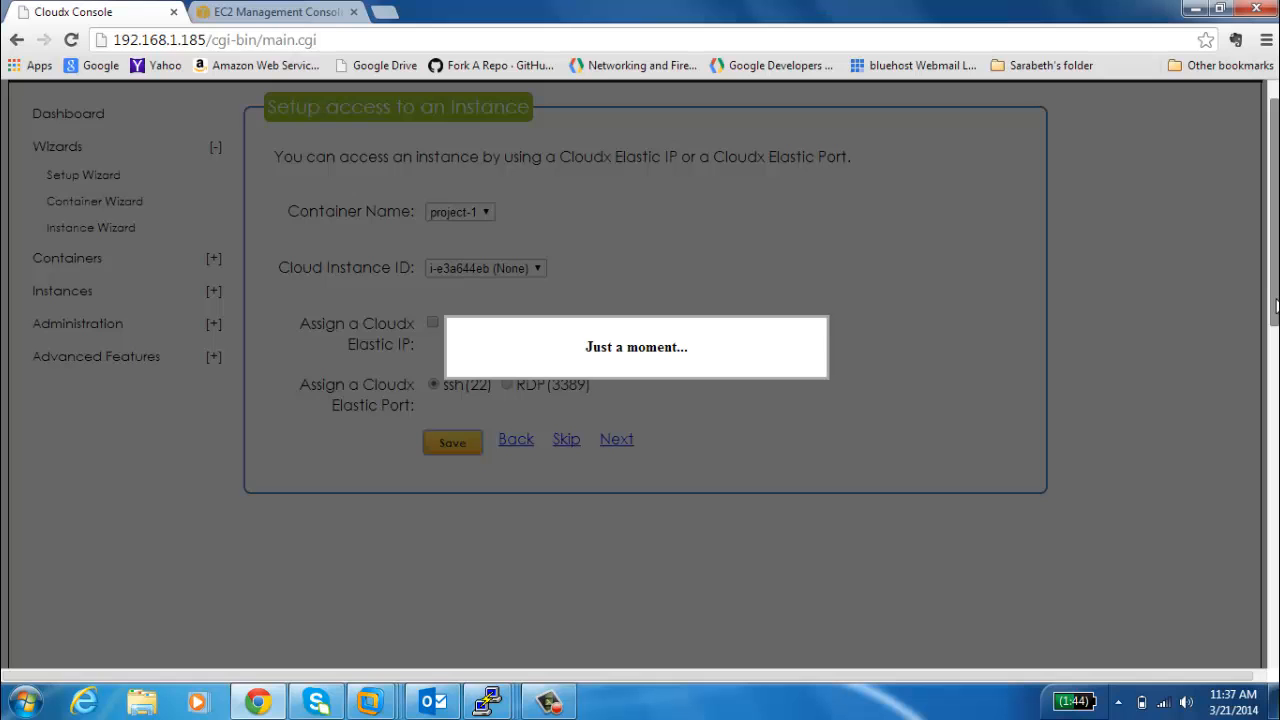
{"action": "left_click_drag", "start_coordinate": [1276, 305], "coordinate": [1276, 318]}
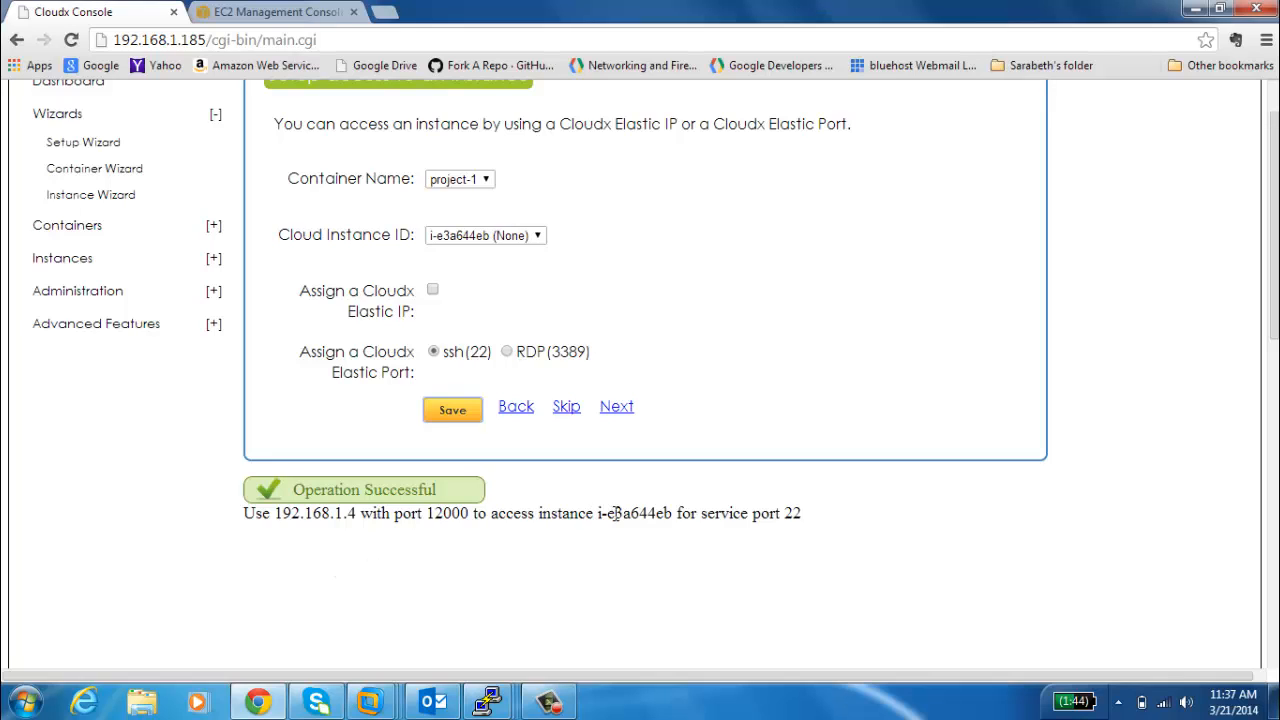
{"action": "left_click_drag", "start_coordinate": [707, 513], "coordinate": [816, 519]}
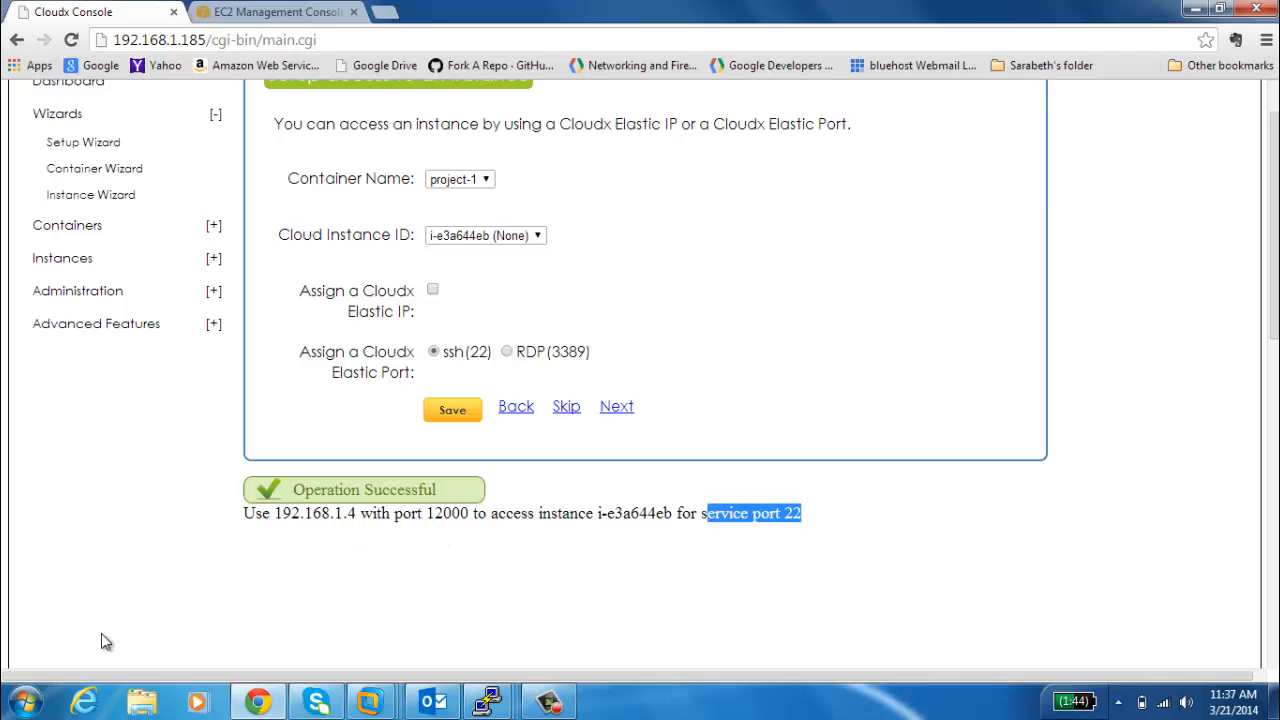
- Start the PuTTY SSH client, allowing it to run, and load the saved session Dev-oregon
{"action": "left_click", "coordinate": [24, 701]}
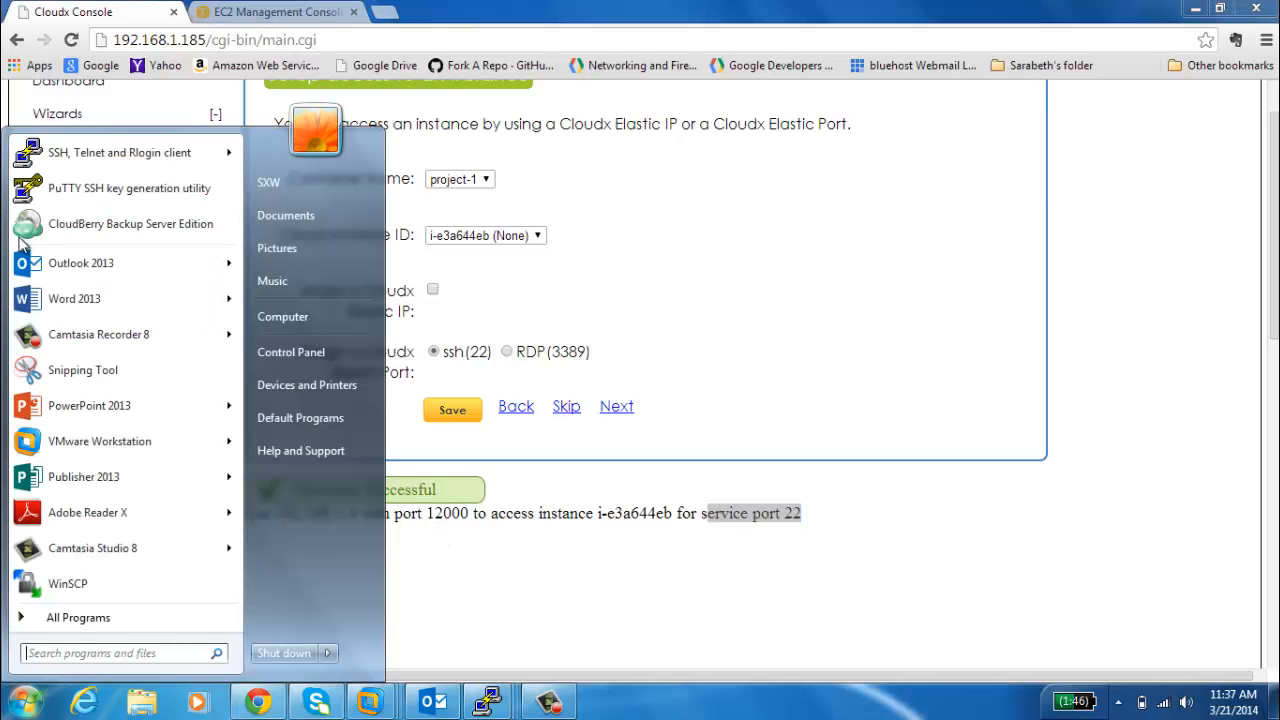
{"action": "left_click", "coordinate": [43, 153]}
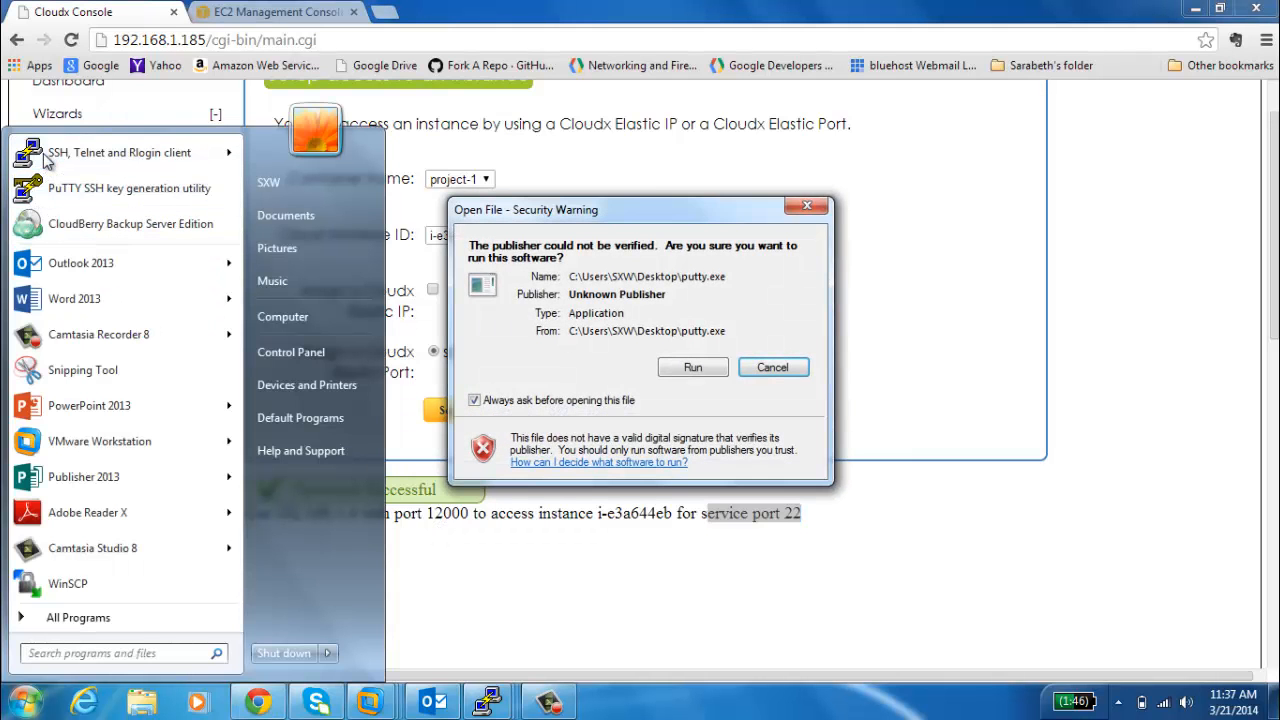
{"action": "left_click", "coordinate": [716, 373]}
{"action": "left_click_drag", "start_coordinate": [686, 167], "coordinate": [974, 168]}
{"action": "left_click", "coordinate": [927, 410]}
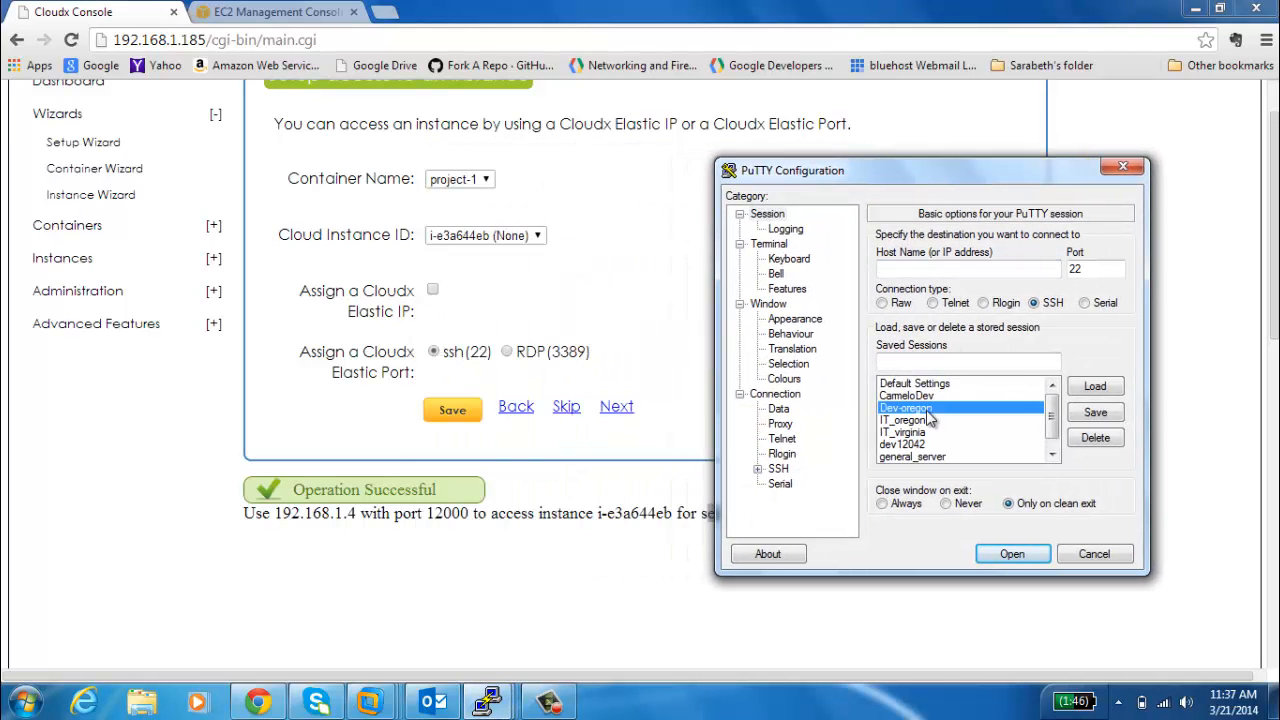
{"action": "left_click", "coordinate": [1113, 391]}
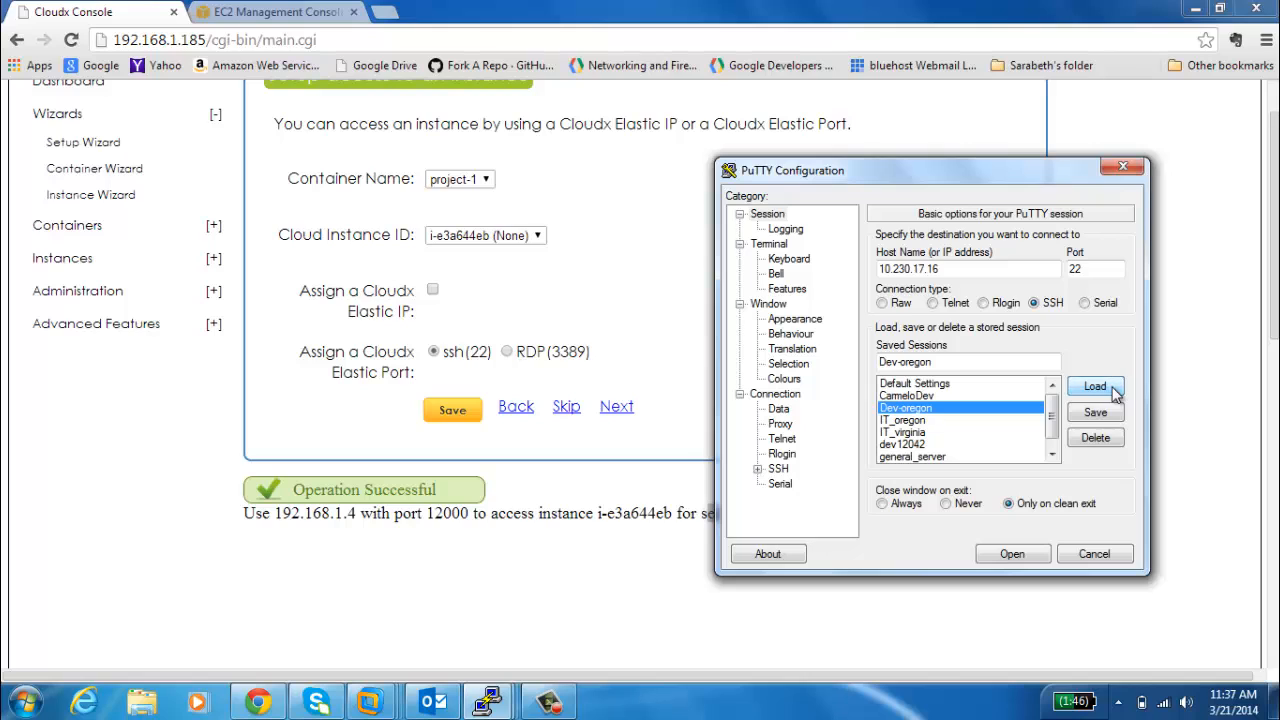
- Set the host to 192.168.1.4 and the port to 12000, open the SSH connection, and accept the new host key
{"action": "double_click", "coordinate": [960, 268]}
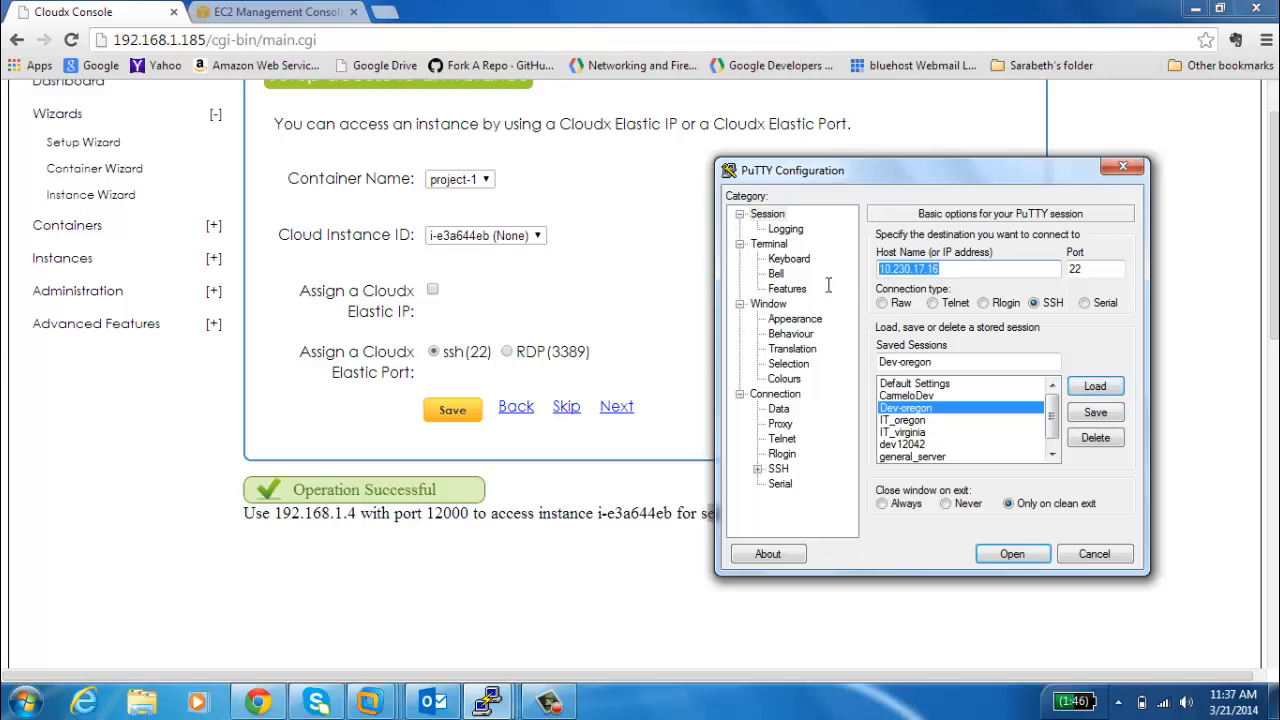
{"action": "type", "text": "1"}
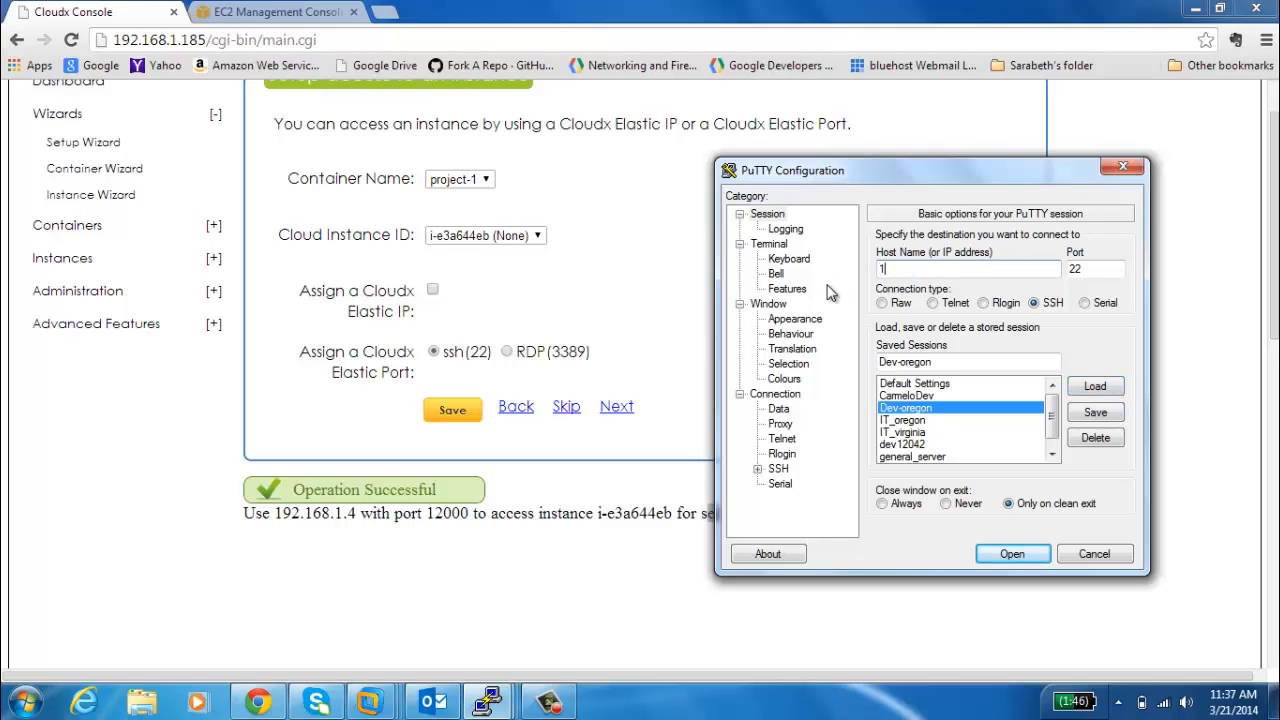
{"action": "type", "text": "92.168.1.4"}
{"action": "double_click", "coordinate": [1086, 270]}
{"action": "type", "text": "12000"}
{"action": "left_click", "coordinate": [1012, 553]}
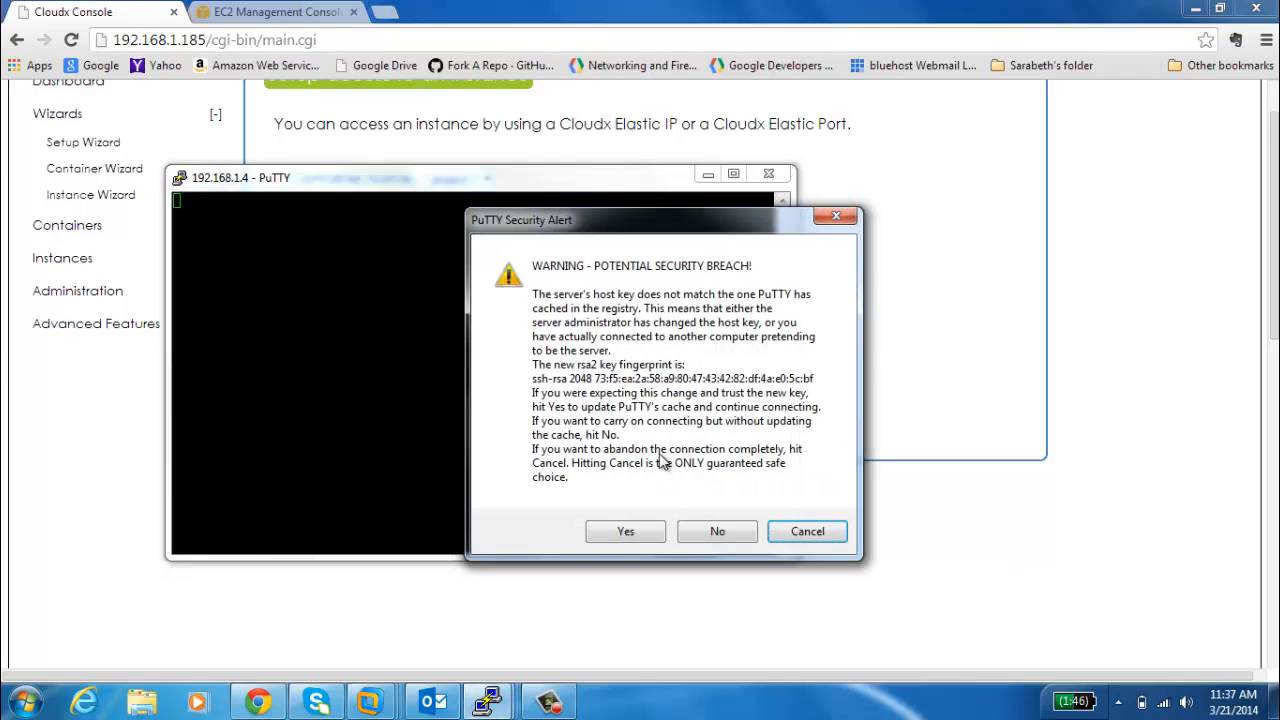
{"action": "left_click", "coordinate": [627, 529]}
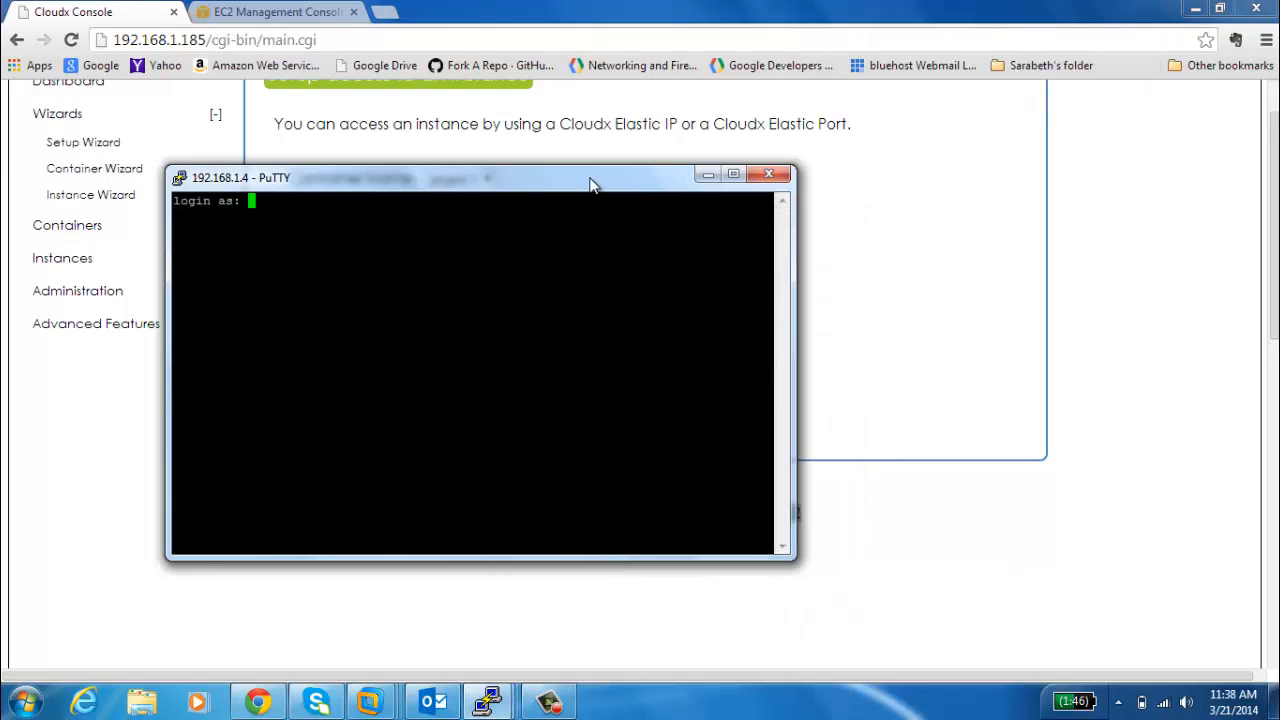
- Move the terminal window clear of the access setup form and log in to the instance as ubuntu
{"action": "left_click_drag", "start_coordinate": [600, 186], "coordinate": [1027, 155]}
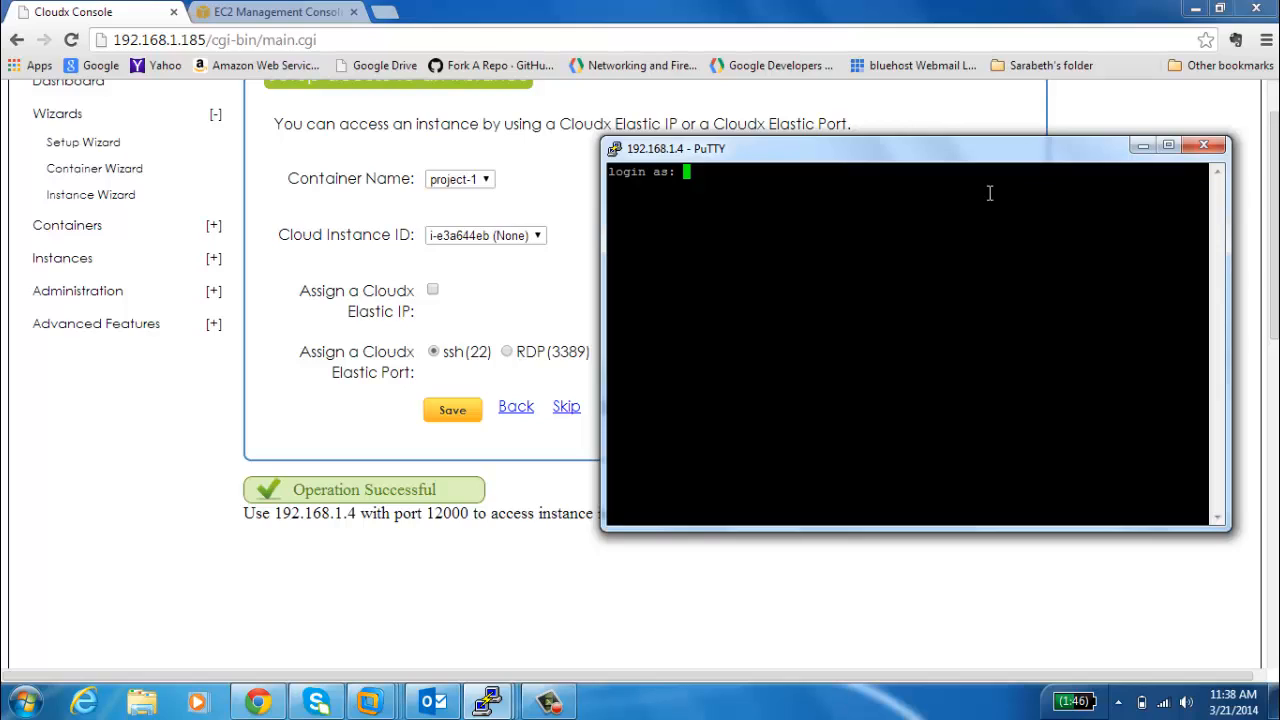
{"action": "type", "text": "ubuntu"}
{"action": "key", "text": "Return"}
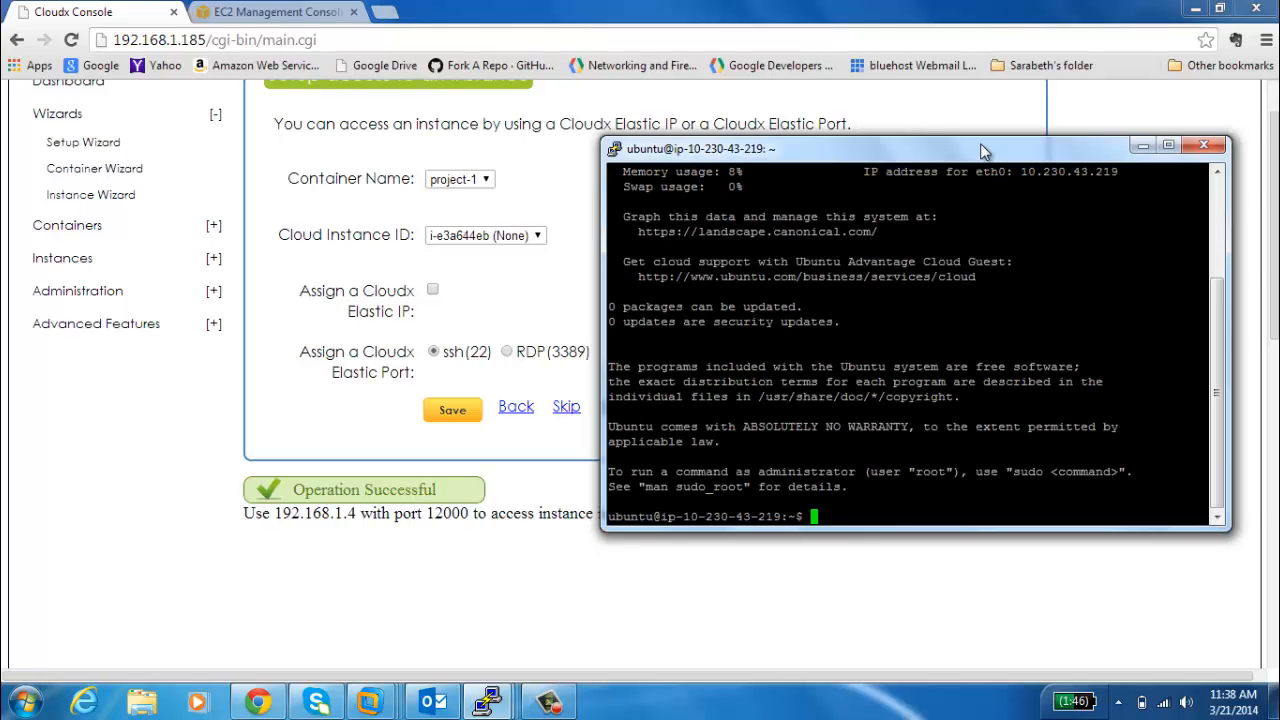
{"action": "key", "text": "Return"}
{"action": "key", "text": "Return"}
{"action": "key", "text": "Return"}
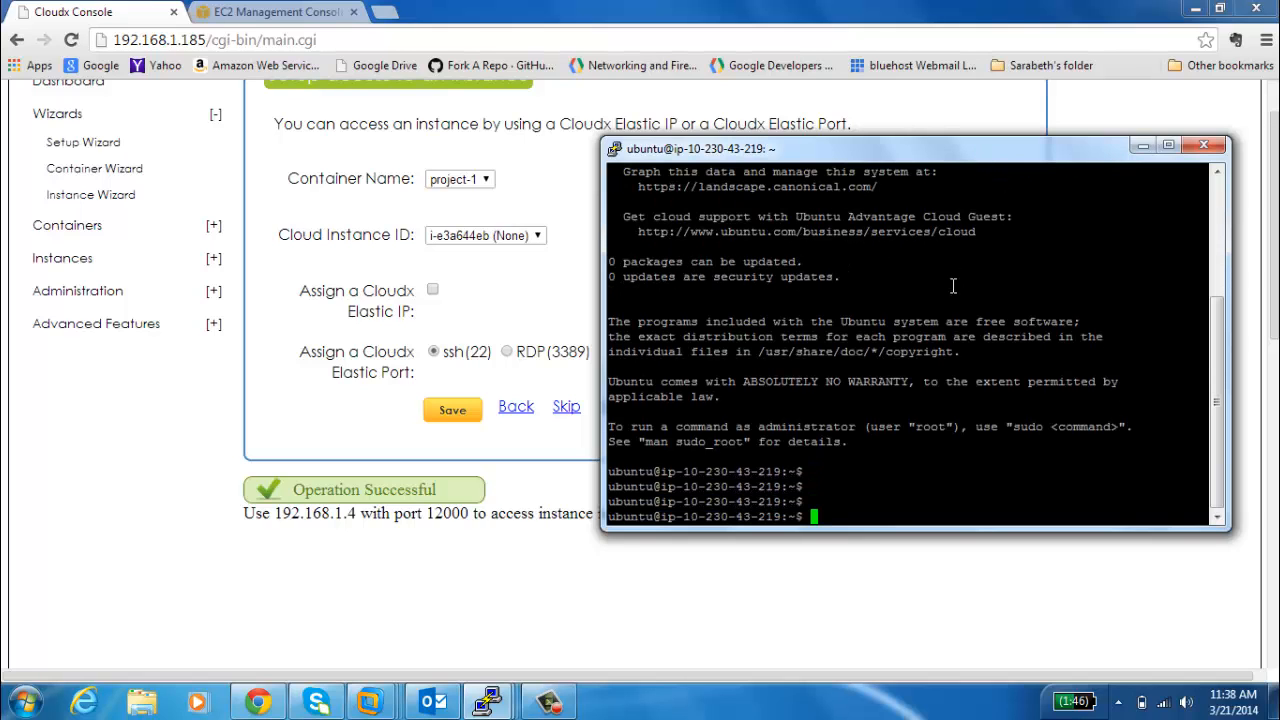